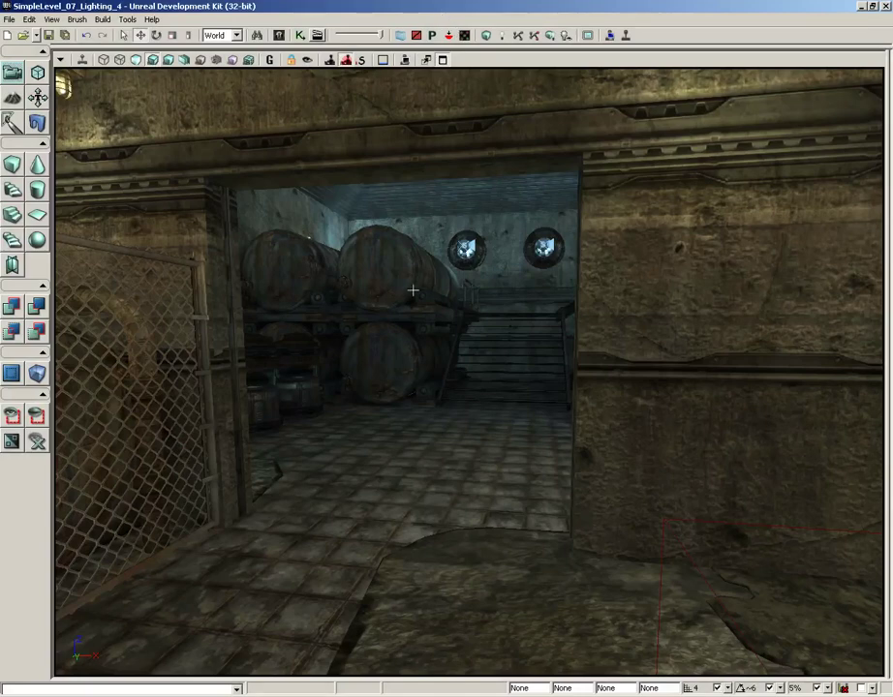
# Locate the static mesh of the chainlink fence panel beside the doorway in the Content Browser.
pyautogui.moveTo(412, 289); pyautogui.dragTo(259, 204)
pyautogui.click(166, 194)
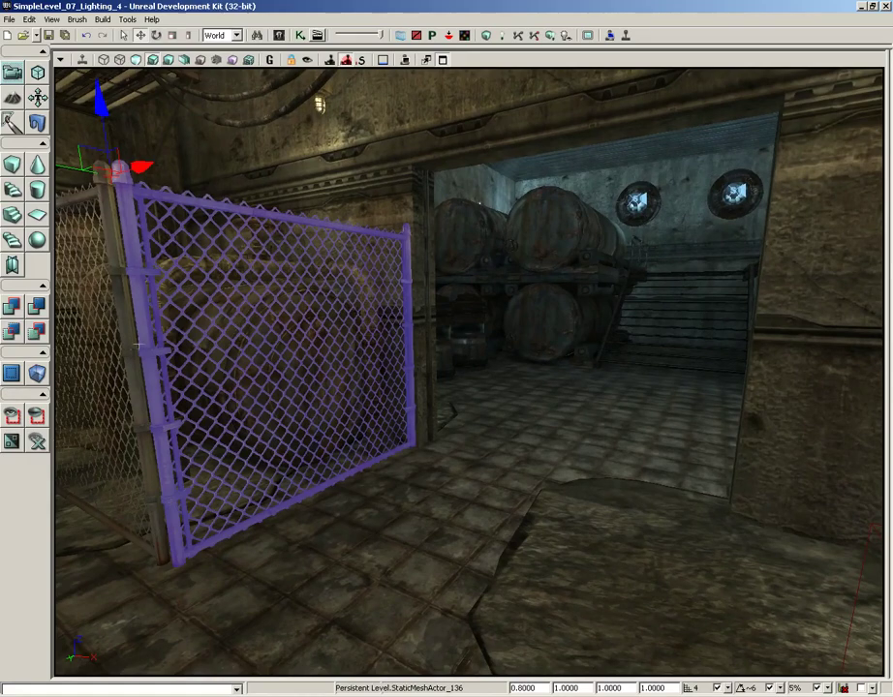
pyautogui.rightClick(141, 306)
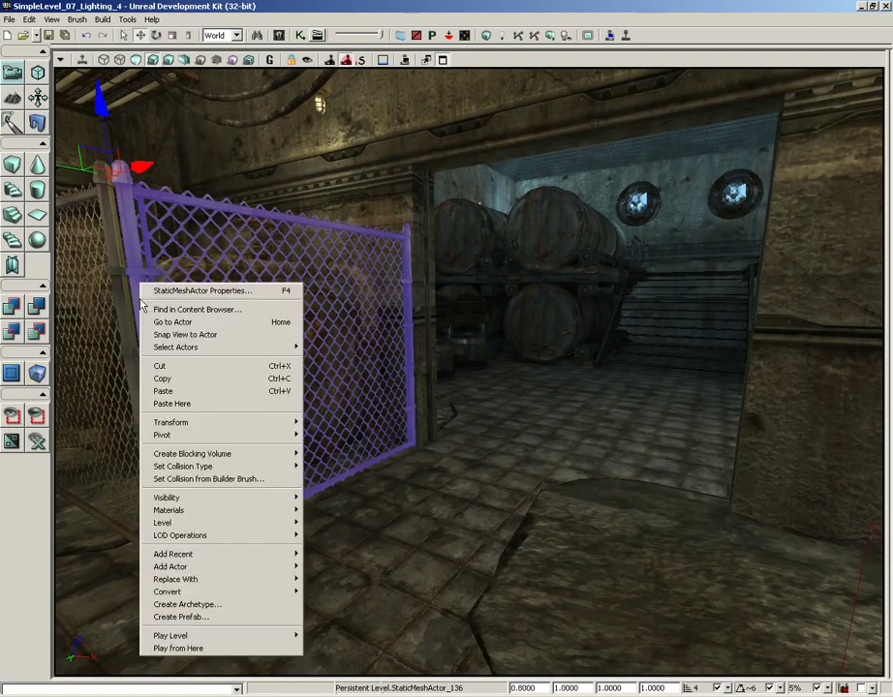
pyautogui.click(155, 309)
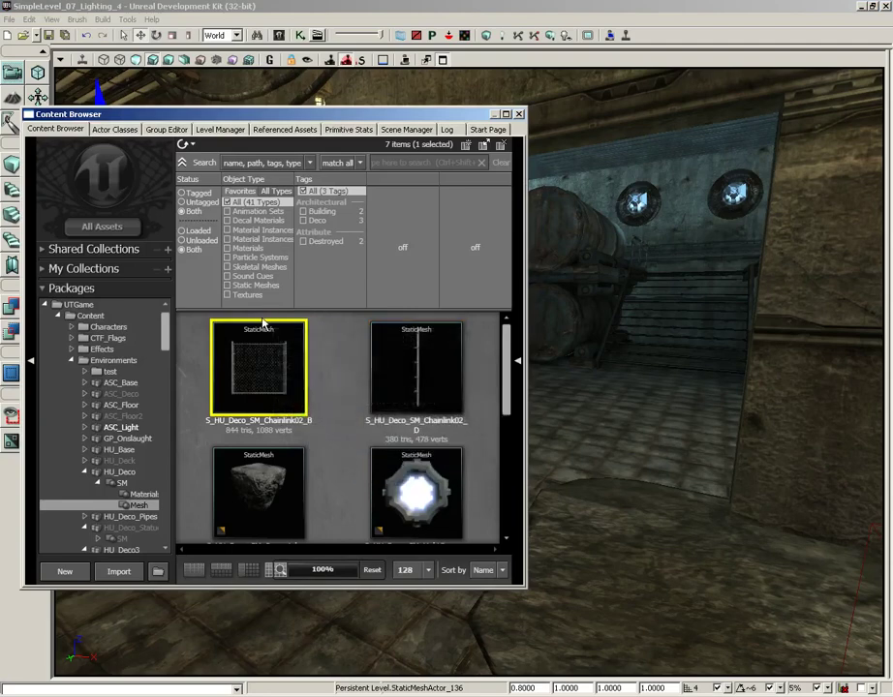
# Add an InterpActor of S_HU_Deco_SM_Chainlink02_B on the floor at the doorway and close the Content Browser.
pyautogui.moveTo(277, 368)
pyautogui.moveTo(301, 384); pyautogui.dragTo(629, 436)
pyautogui.moveTo(636, 572); pyautogui.dragTo(678, 610)
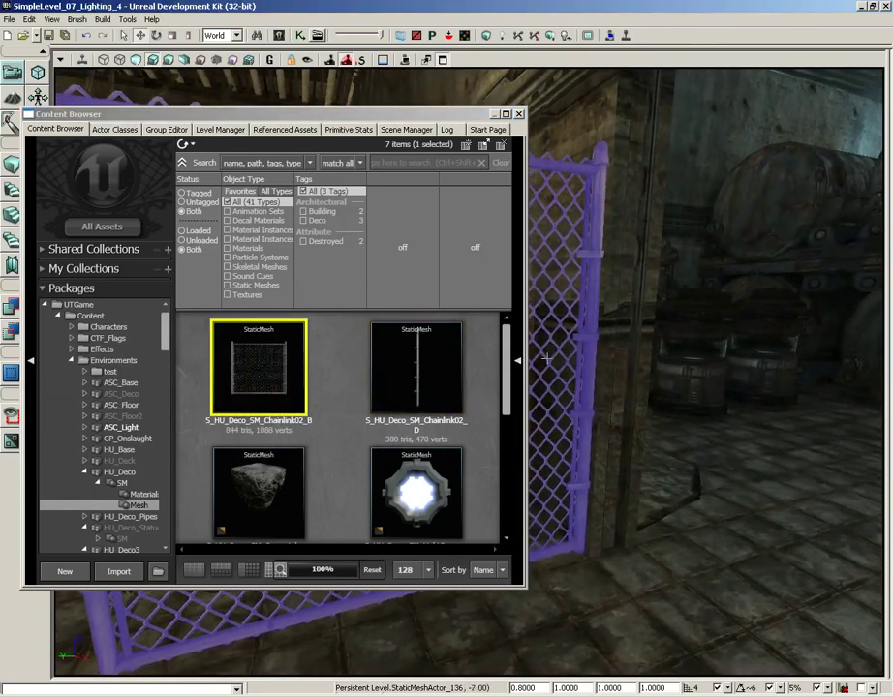
pyautogui.rightClick(637, 577)
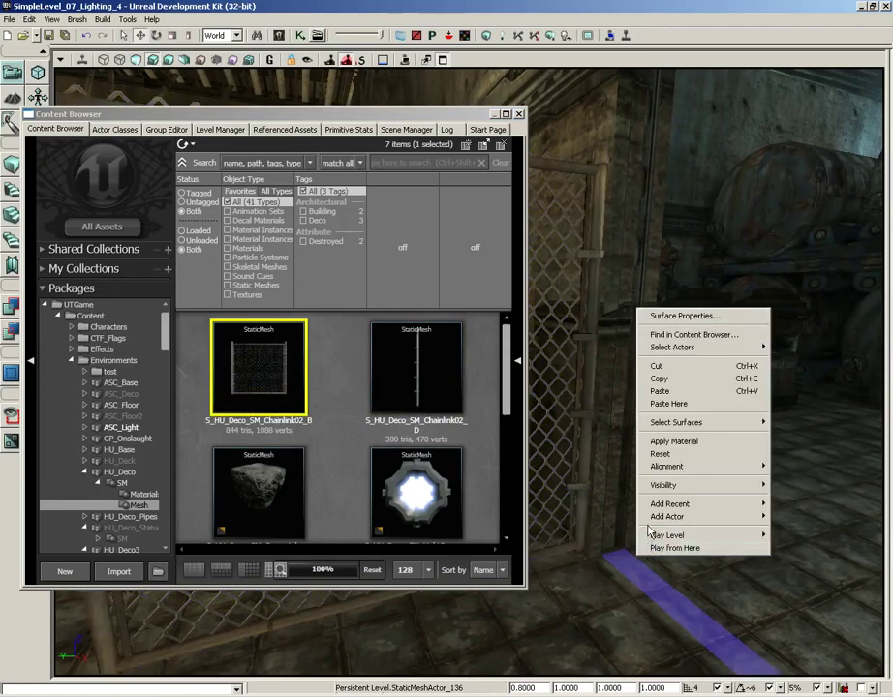
pyautogui.moveTo(647, 519)
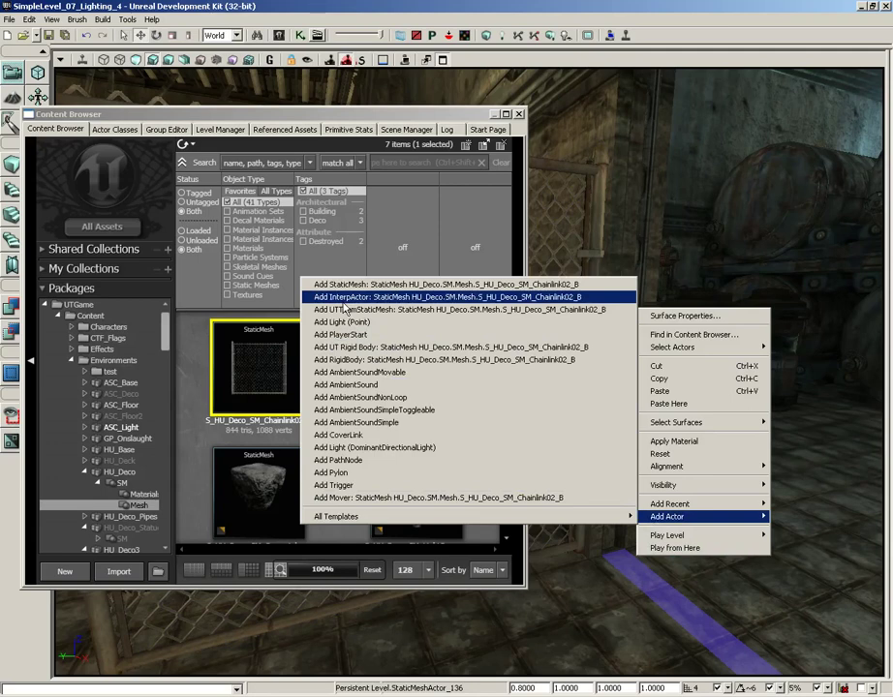
pyautogui.click(344, 298)
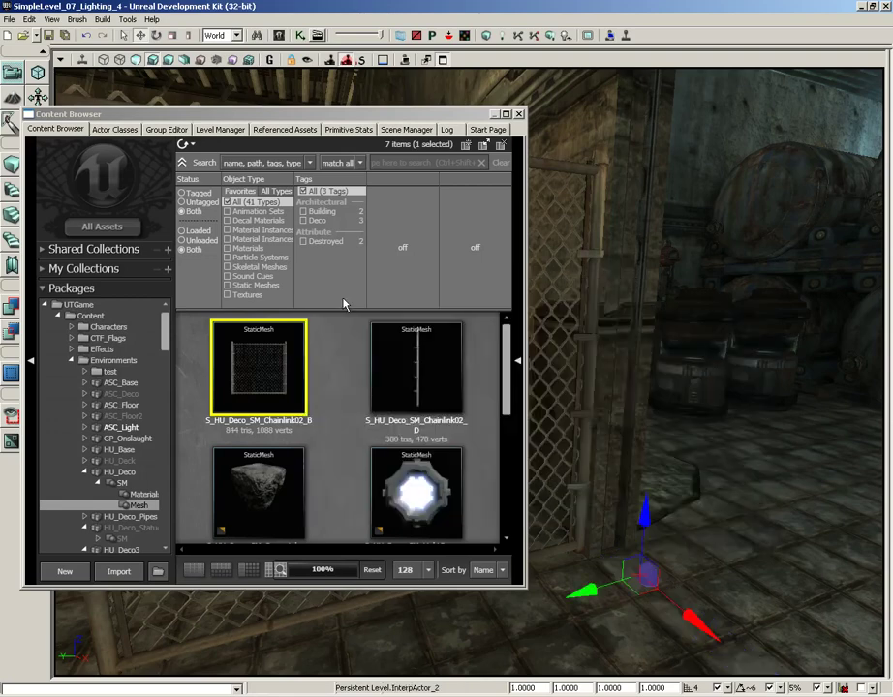
pyautogui.click(520, 114)
# Move the new chainlink InterpActor along the wall so that it fills the doorway as a gate.
pyautogui.moveTo(753, 211); pyautogui.dragTo(682, 195)
pyautogui.moveTo(474, 407); pyautogui.dragTo(473, 215)
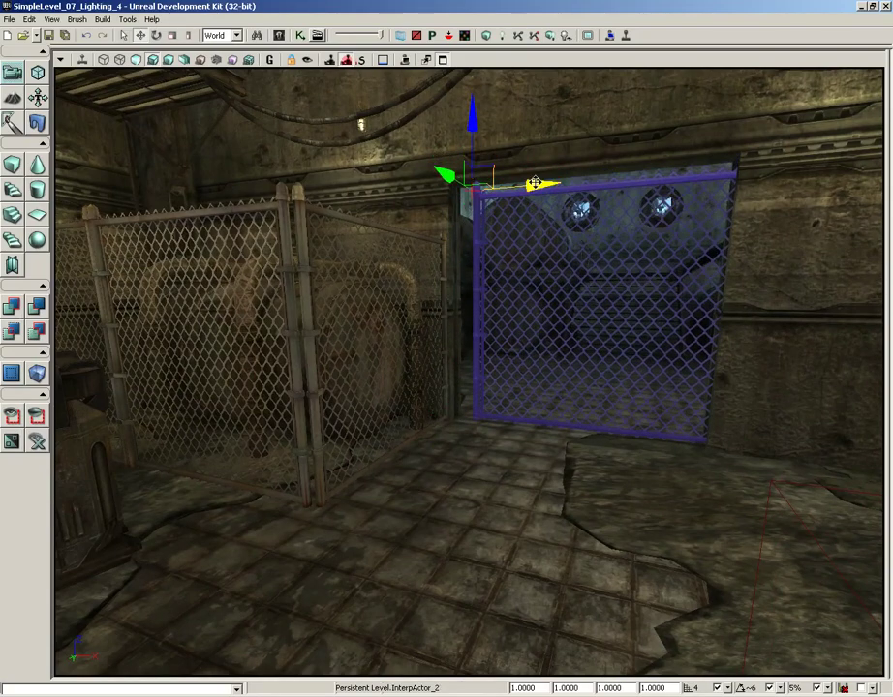
pyautogui.moveTo(534, 182); pyautogui.dragTo(513, 184)
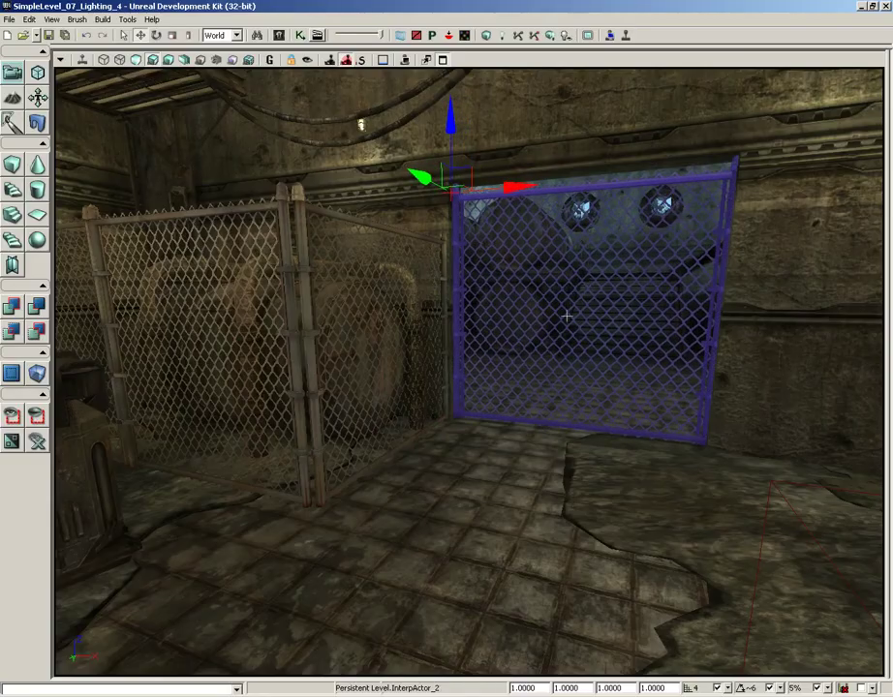
pyautogui.moveTo(585, 361); pyautogui.dragTo(595, 395)
pyautogui.moveTo(375, 191); pyautogui.dragTo(422, 191)
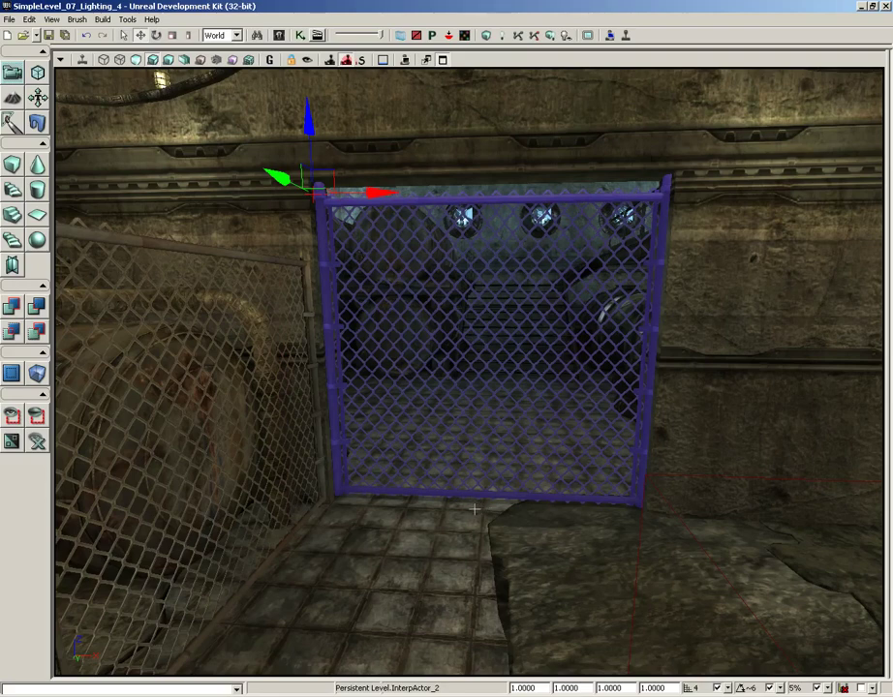
# Add a Trigger actor on the floor in front of the chainlink gate and show the level's collision outlines.
pyautogui.rightClick(474, 515)
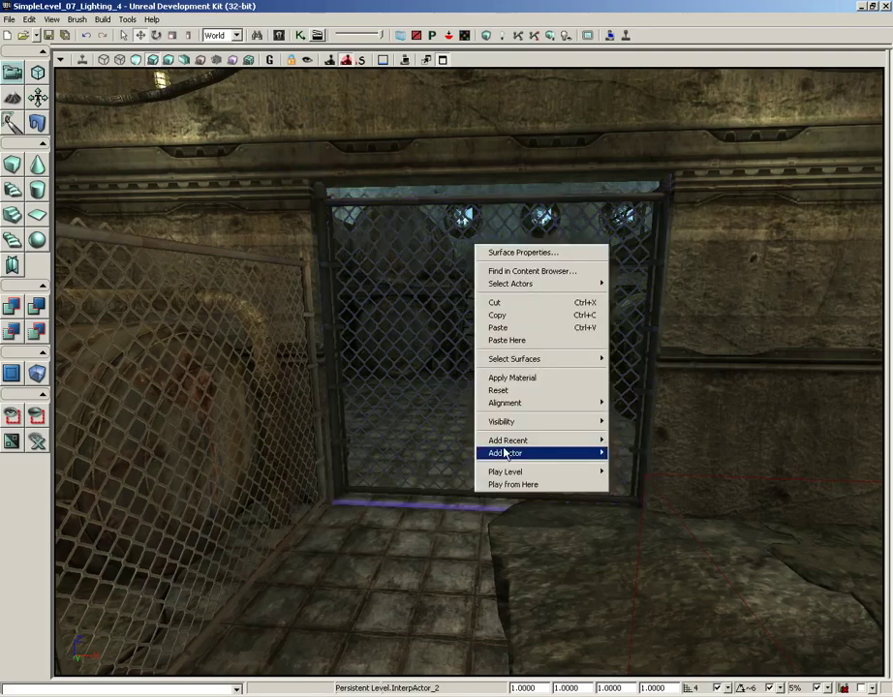
pyautogui.moveTo(505, 454)
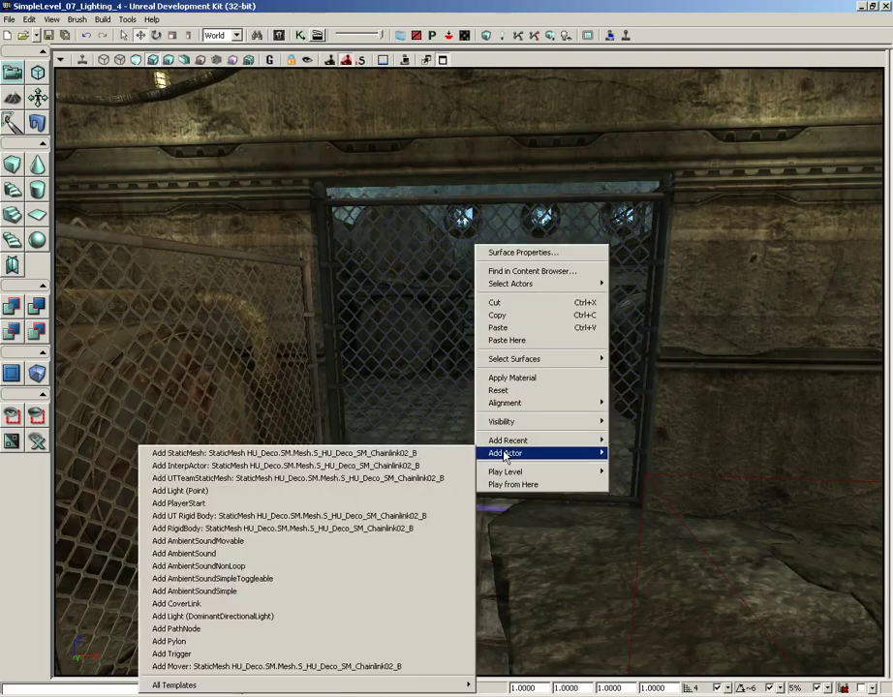
pyautogui.click(190, 655)
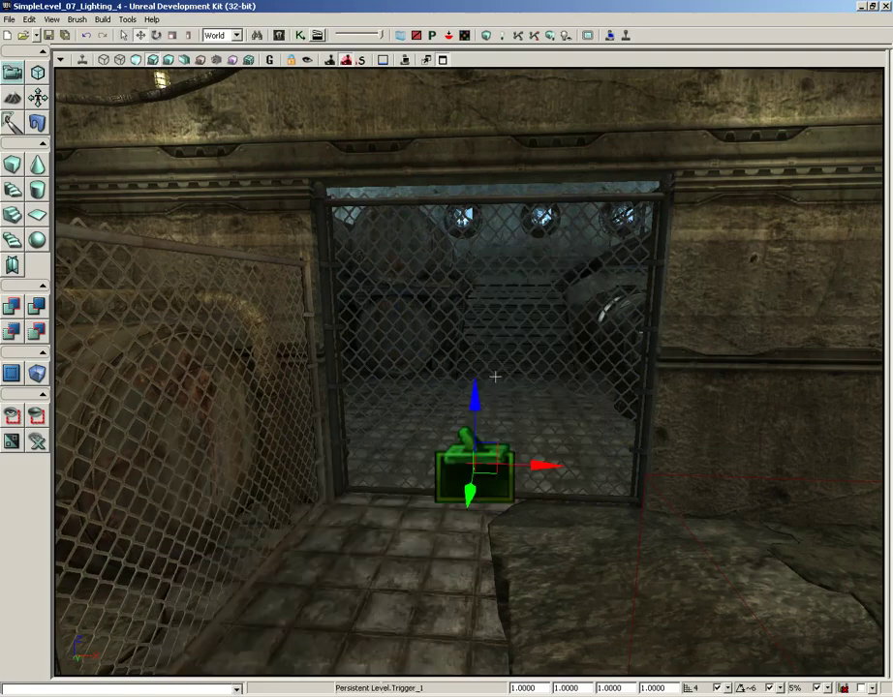
pyautogui.moveTo(472, 326); pyautogui.dragTo(317, 213)
pyautogui.moveTo(512, 514); pyautogui.dragTo(518, 518)
pyautogui.moveTo(439, 405); pyautogui.dragTo(478, 375)
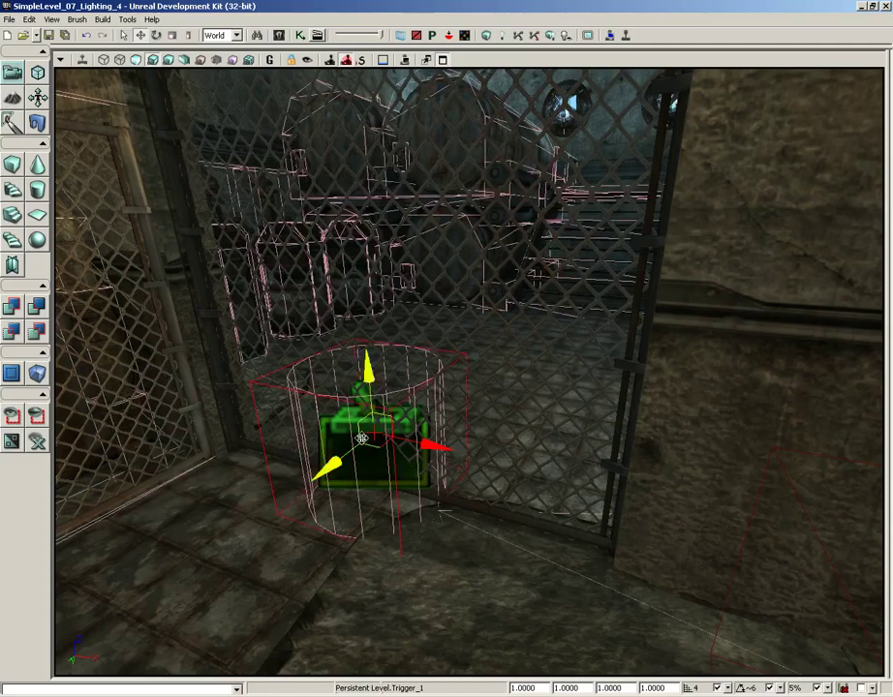
pyautogui.moveTo(286, 467); pyautogui.dragTo(413, 368)
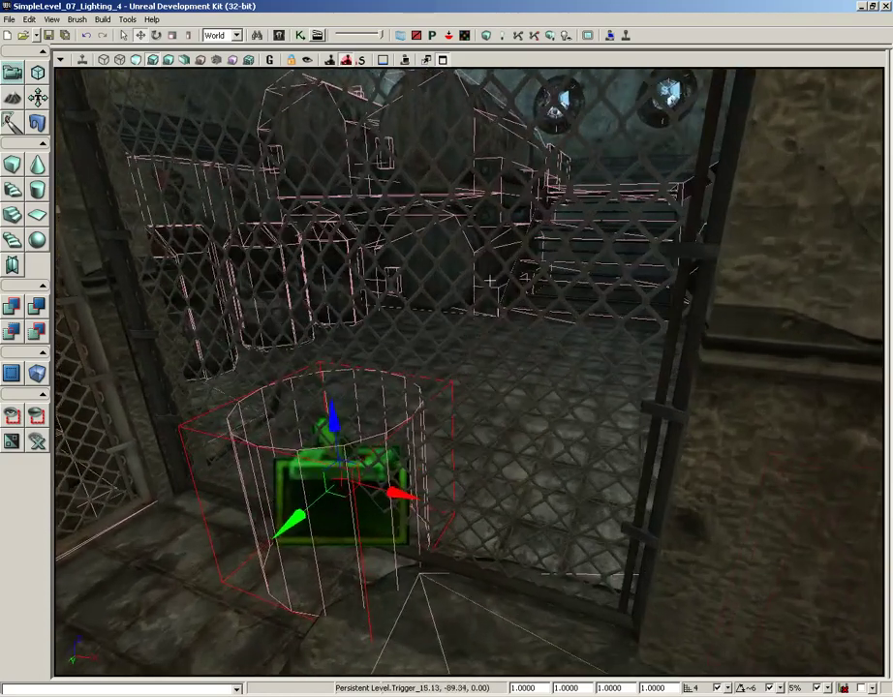
pyautogui.moveTo(514, 365); pyautogui.dragTo(489, 357)
pyautogui.moveTo(489, 357); pyautogui.dragTo(518, 369, button='right')
# Set the Collision Radius of the trigger's cylinder component to 128.
pyautogui.doubleClick(518, 369)
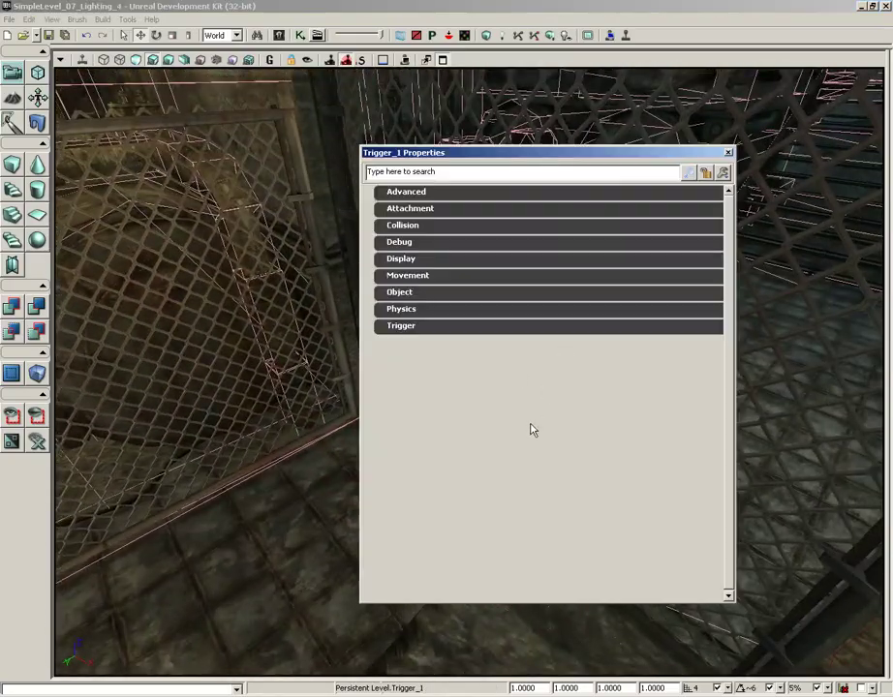
pyautogui.click(405, 327)
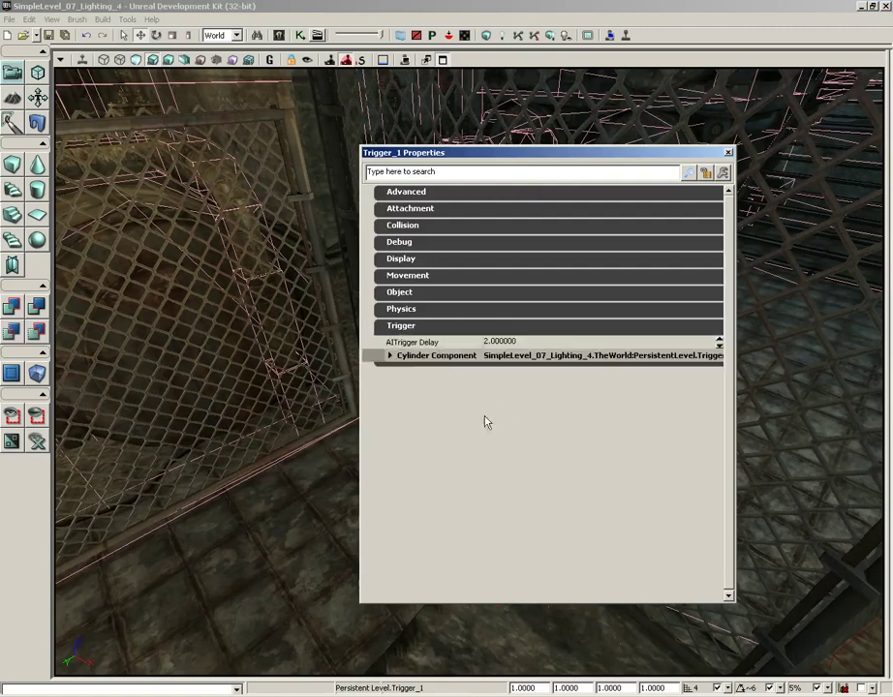
pyautogui.click(411, 357)
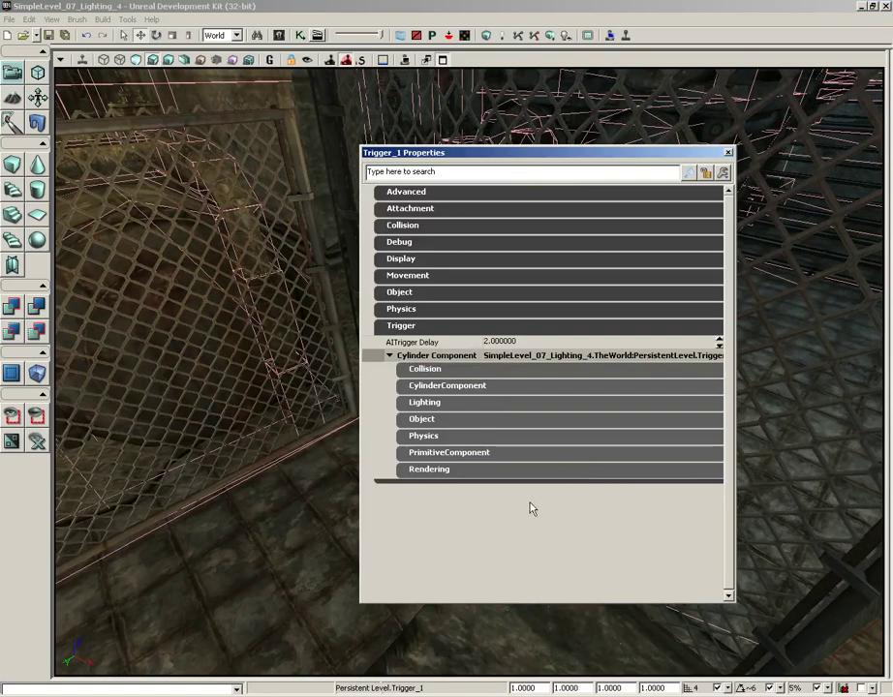
pyautogui.click(432, 453)
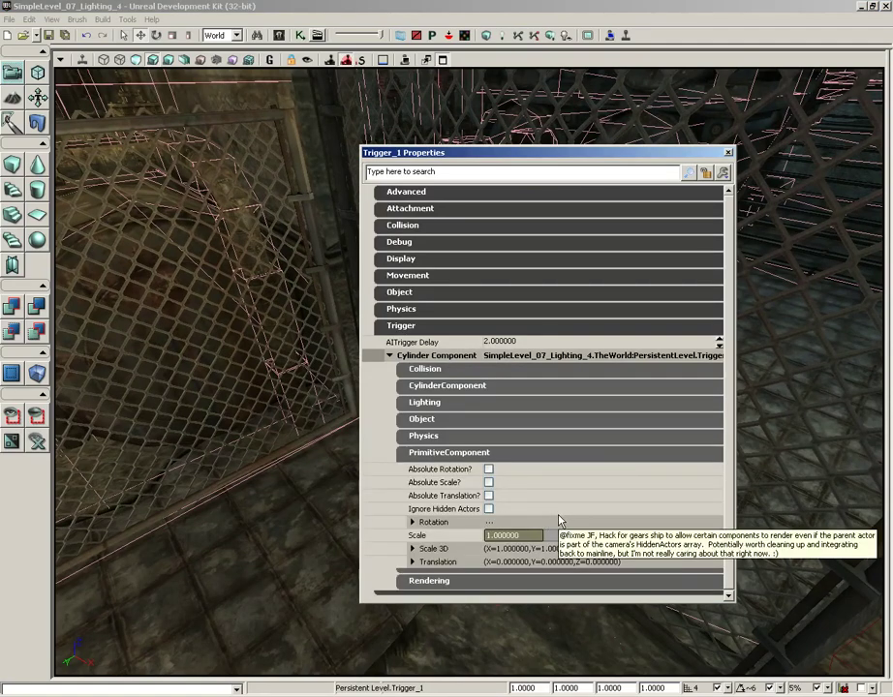
pyautogui.click(445, 456)
pyautogui.click(448, 387)
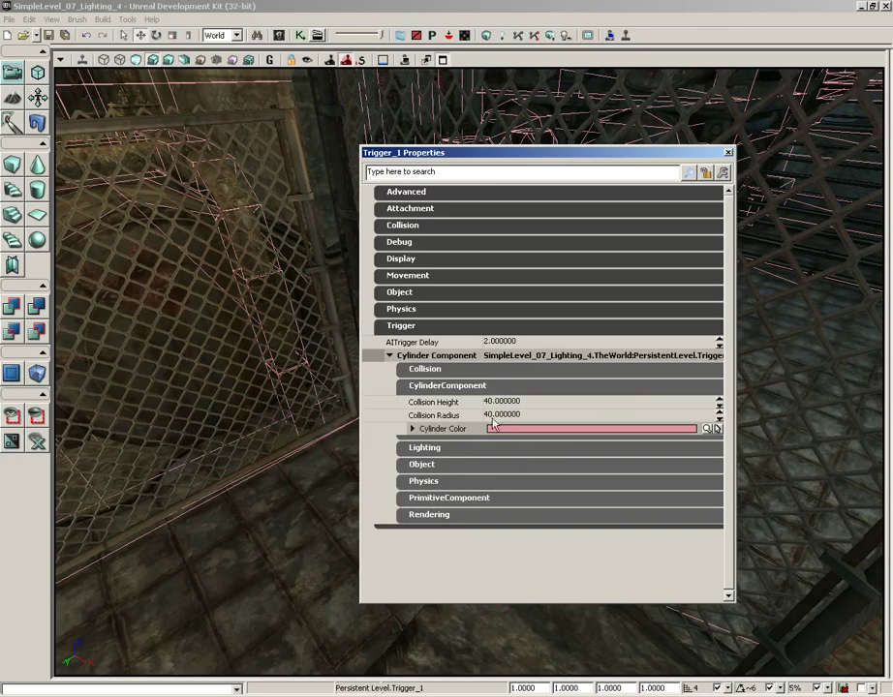
pyautogui.moveTo(579, 156); pyautogui.dragTo(810, 149)
pyautogui.moveTo(450, 319); pyautogui.dragTo(226, 200, button='right')
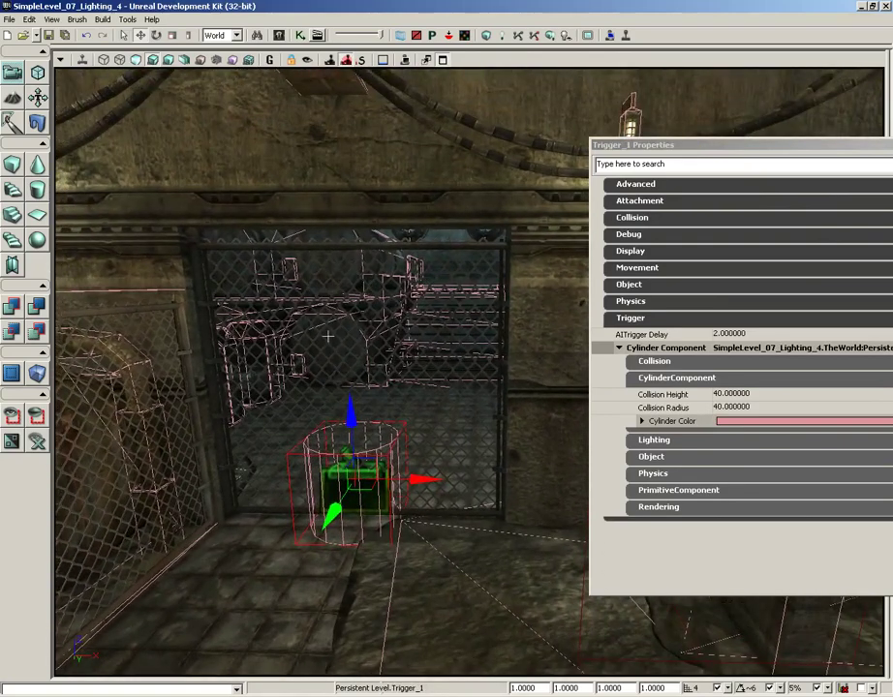
pyautogui.click(731, 408)
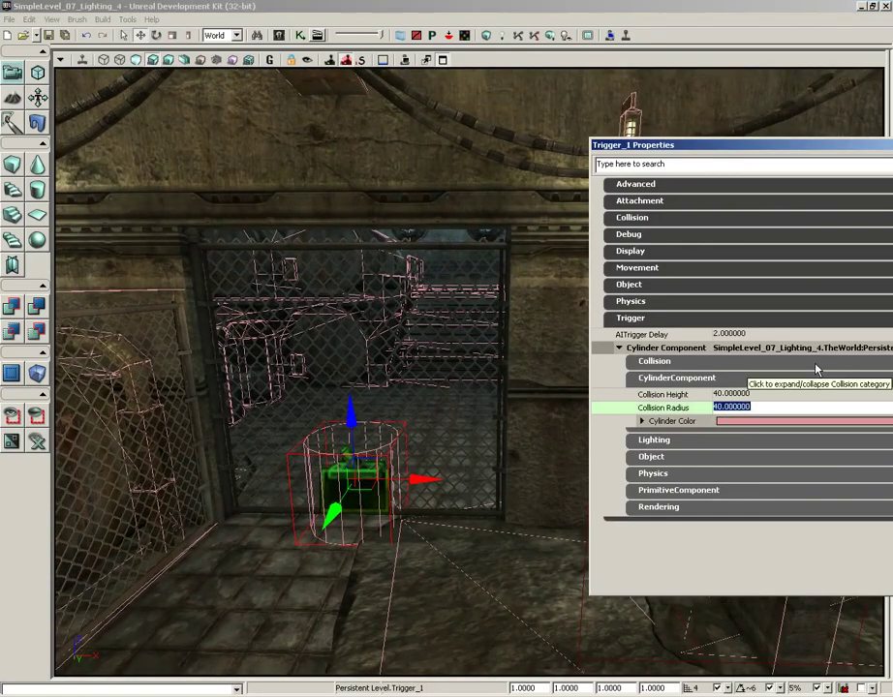
pyautogui.write('128')
pyautogui.press('Return')
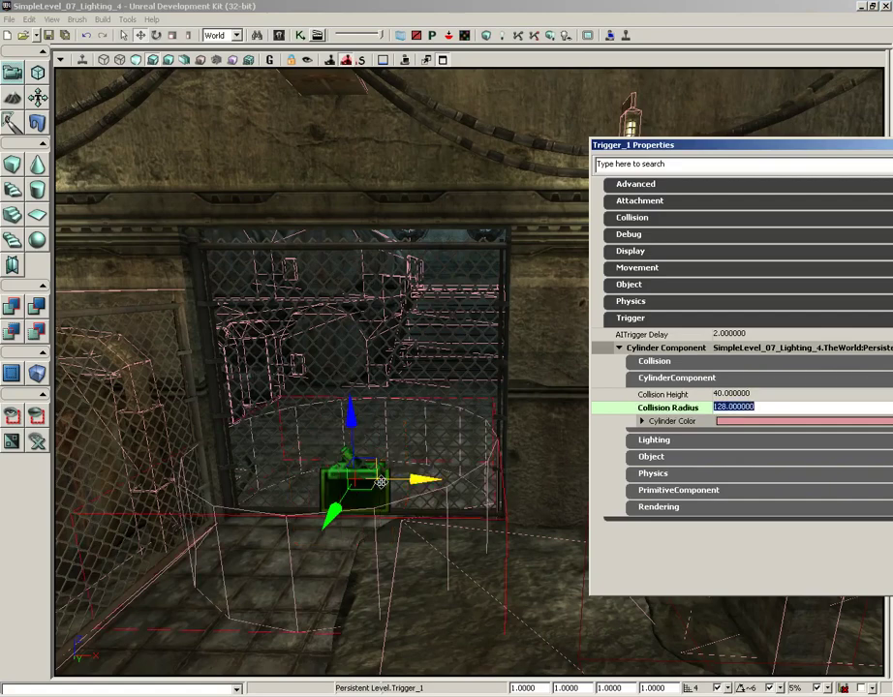
# Set the trigger's Collision Height to 80, raise the trigger above the floor and close its properties.
pyautogui.click(742, 394)
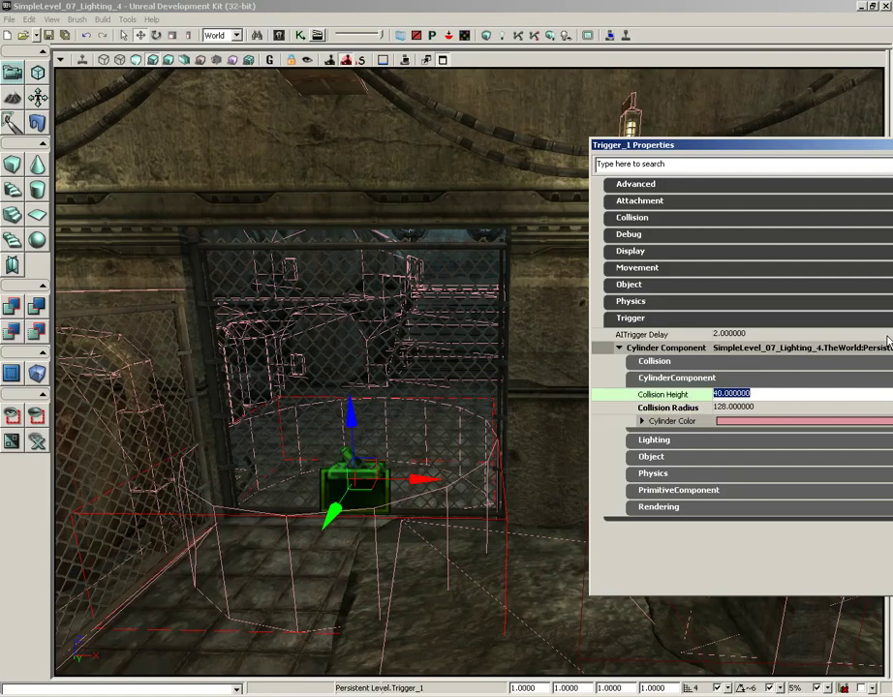
pyautogui.write('80')
pyautogui.press('Return')
pyautogui.moveTo(350, 445); pyautogui.dragTo(352, 397)
pyautogui.moveTo(329, 458); pyautogui.dragTo(263, 416)
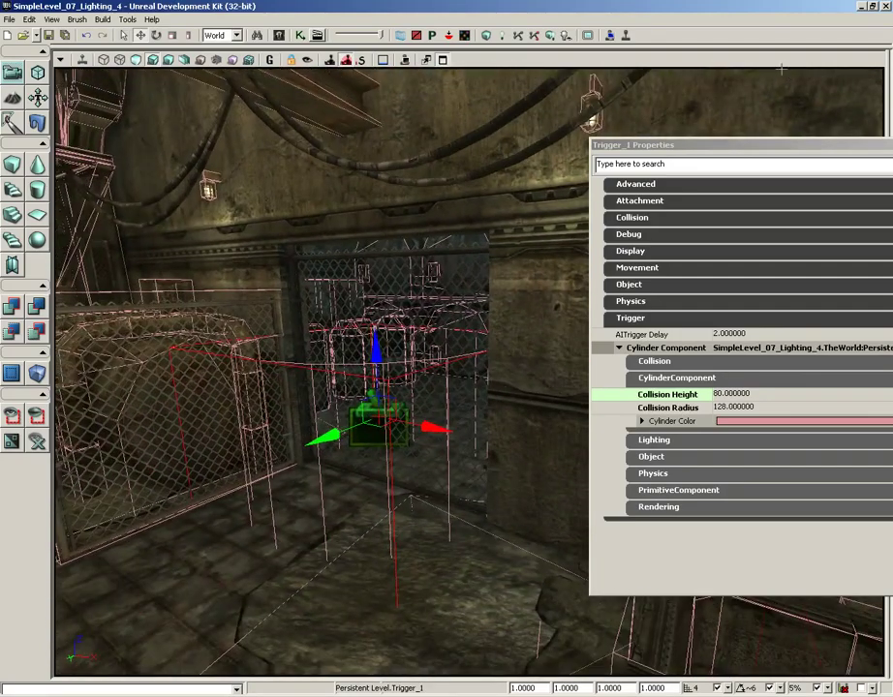
pyautogui.moveTo(763, 147); pyautogui.dragTo(574, 161)
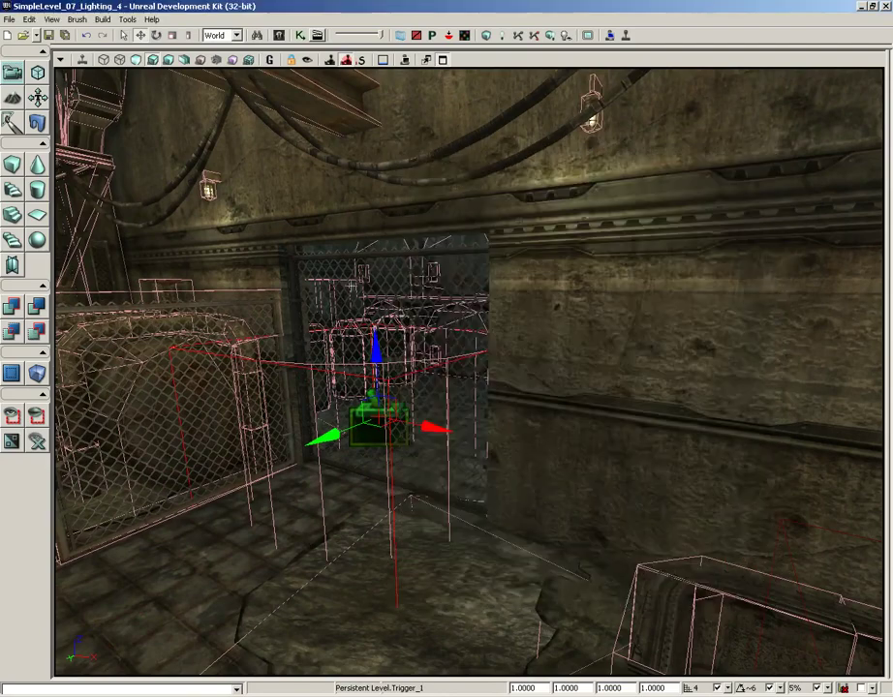
# Open UnrealKismet and add a Touch event for the selected trigger to the level's main sequence.
pyautogui.moveTo(387, 252); pyautogui.dragTo(332, 245)
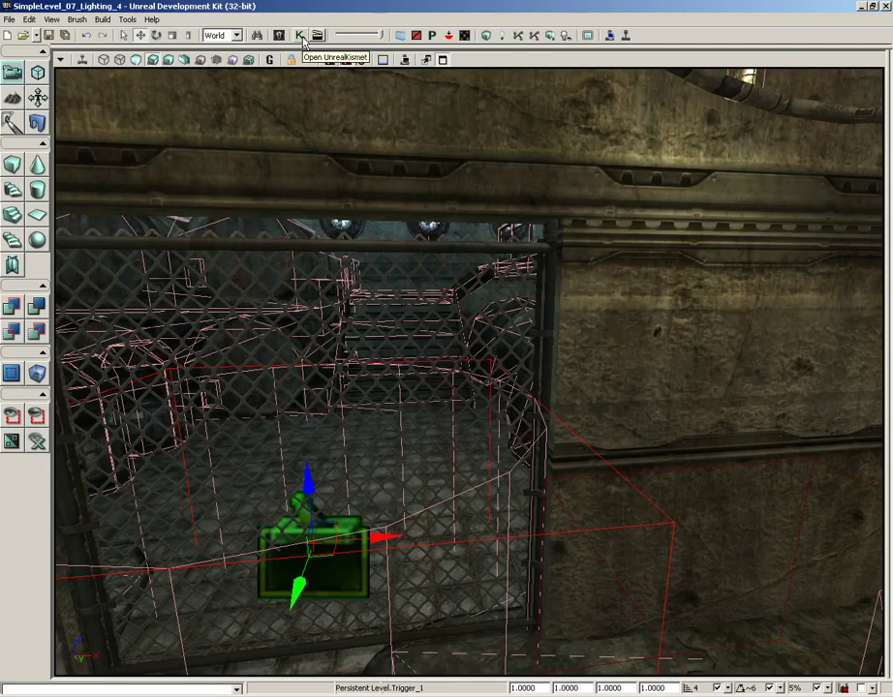
pyautogui.click(52, 19)
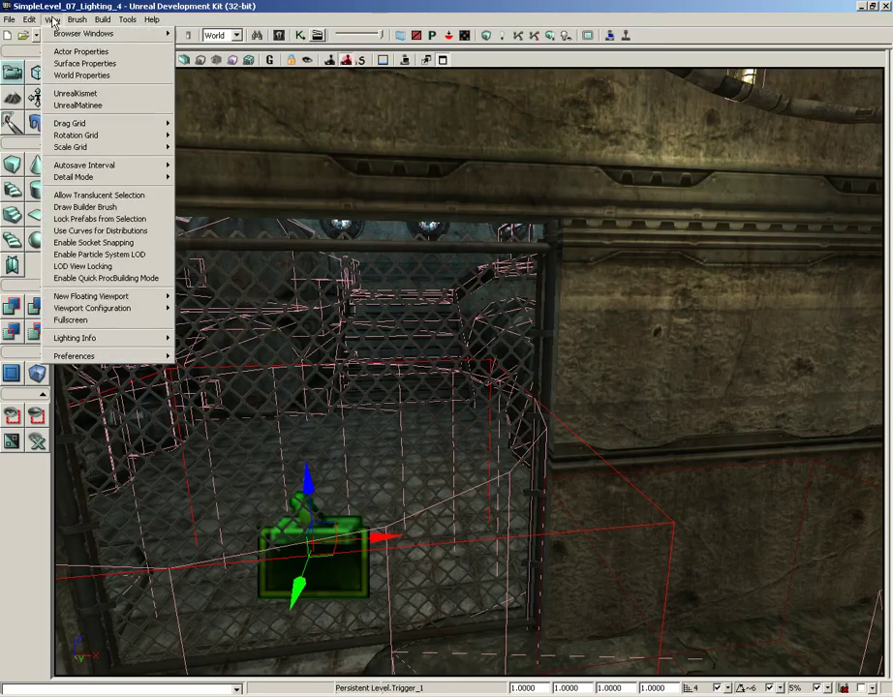
pyautogui.click(72, 93)
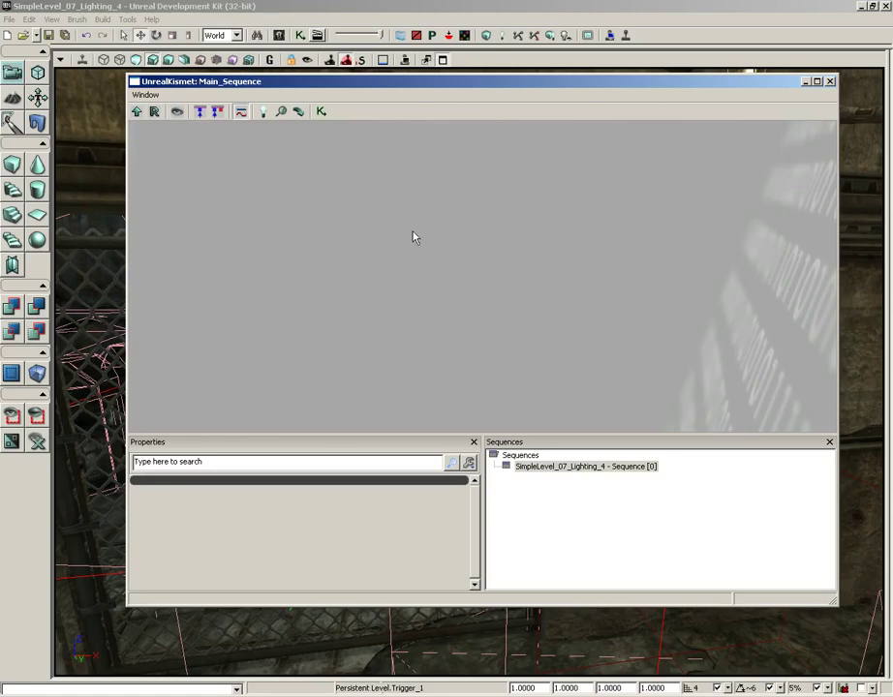
pyautogui.rightClick(360, 230)
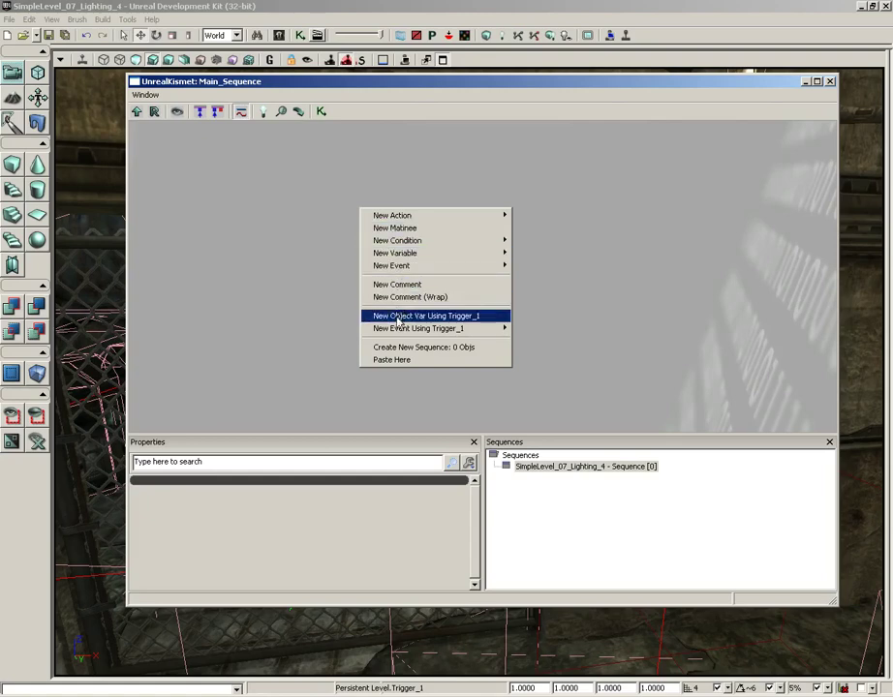
pyautogui.moveTo(388, 335)
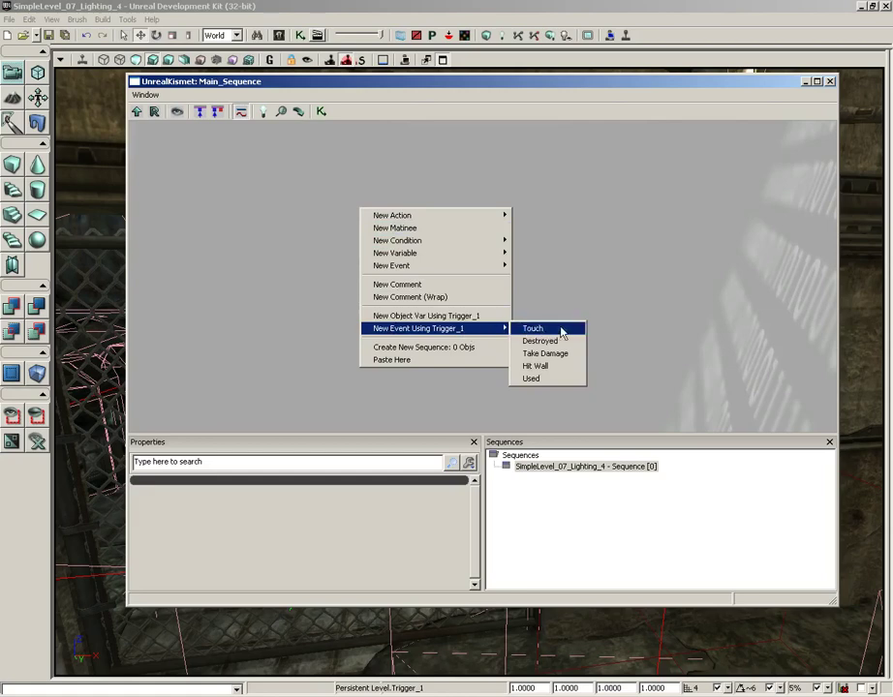
pyautogui.click(562, 333)
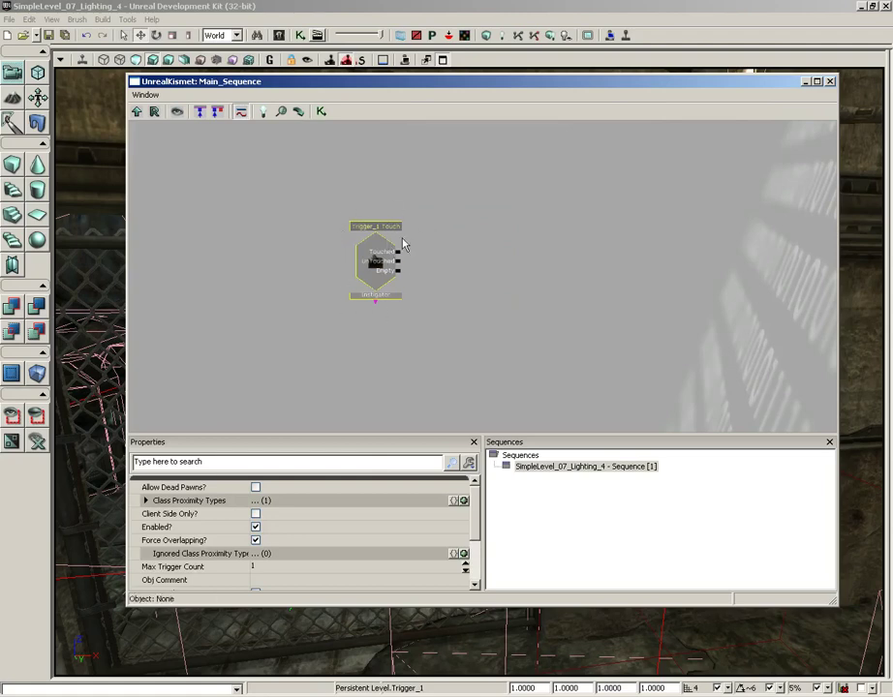
pyautogui.moveTo(508, 237)
pyautogui.mouseDown()
pyautogui.moveTo(488, 247)
pyautogui.moveTo(515, 258)
pyautogui.mouseUp()
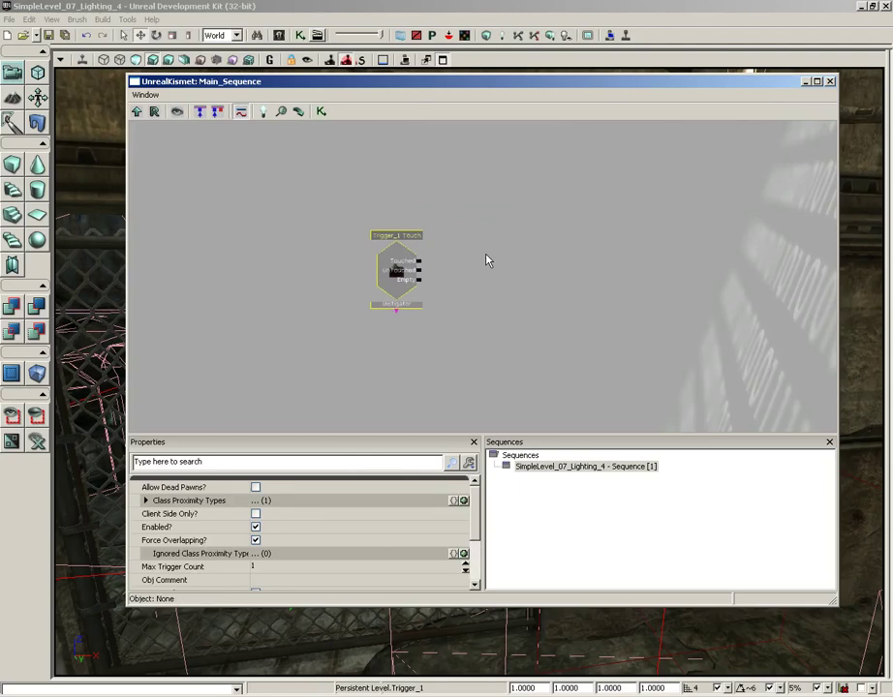
pyautogui.moveTo(464, 257)
pyautogui.mouseDown()
pyautogui.moveTo(490, 281)
pyautogui.moveTo(512, 225)
pyautogui.moveTo(520, 251)
pyautogui.moveTo(501, 283)
pyautogui.moveTo(535, 273)
pyautogui.moveTo(465, 279)
pyautogui.moveTo(486, 277)
pyautogui.moveTo(482, 261)
pyautogui.moveTo(465, 265)
pyautogui.mouseUp()
pyautogui.scroll(3, 459, 253)
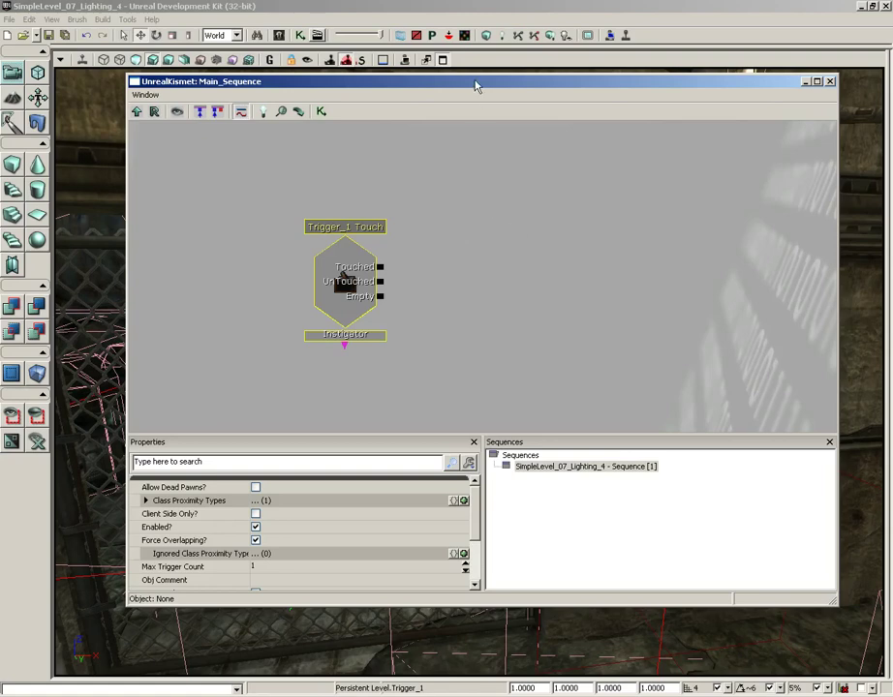
pyautogui.moveTo(474, 83); pyautogui.dragTo(518, 86)
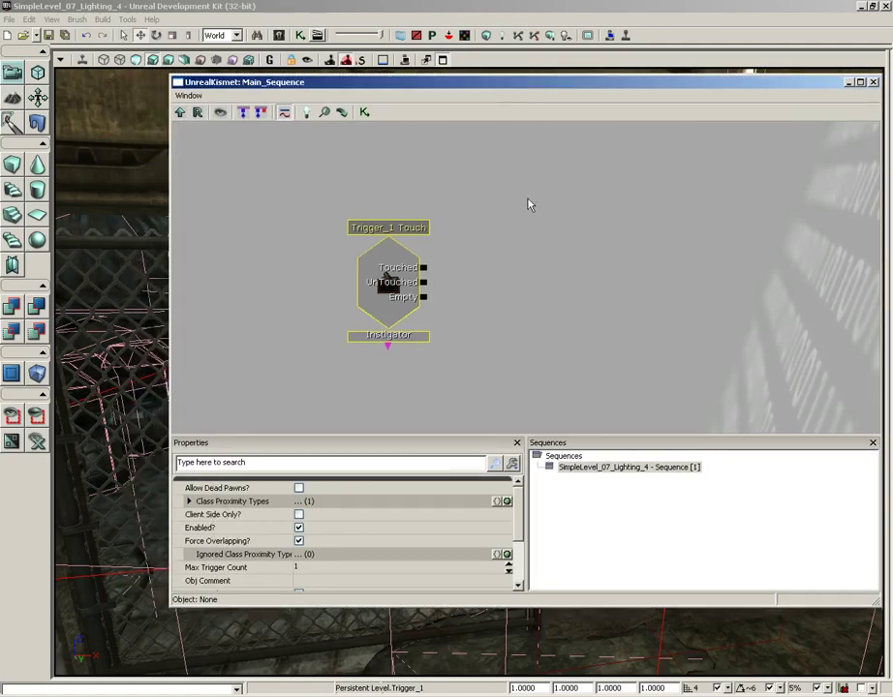
# Add a new Matinee node beside the trigger's Touch event and open it for editing.
pyautogui.rightClick(503, 257)
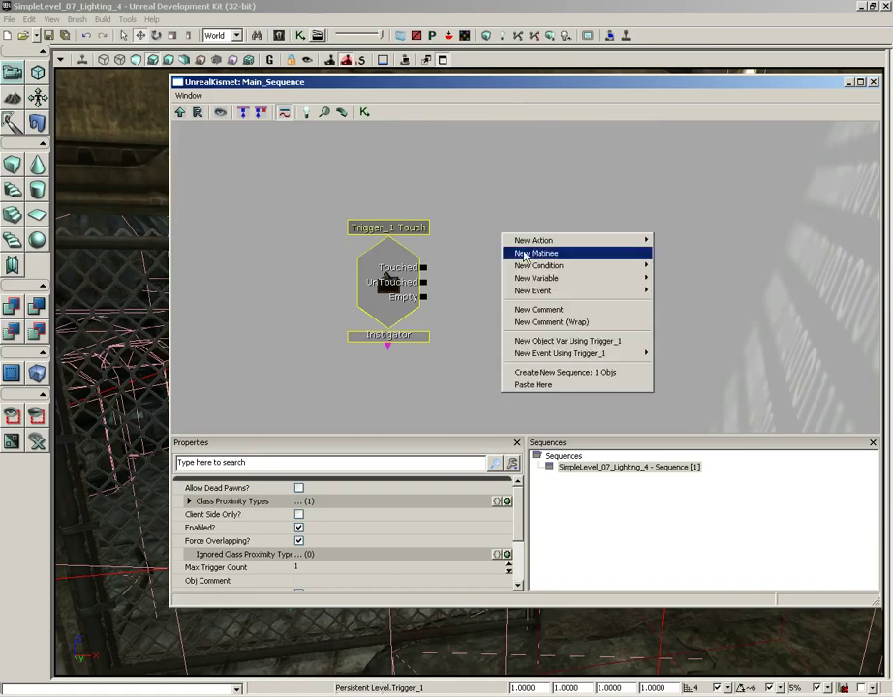
pyautogui.click(518, 253)
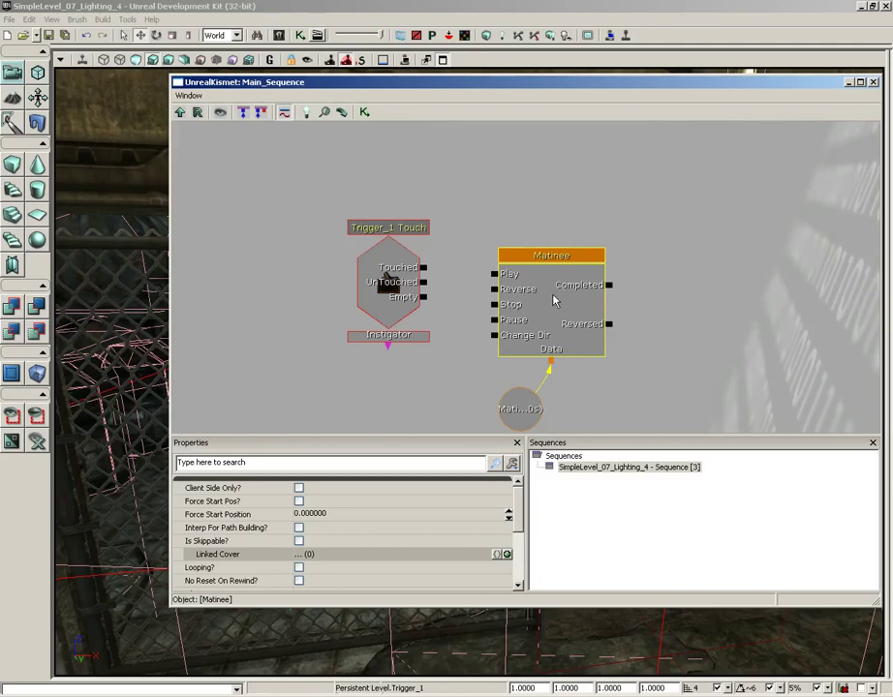
pyautogui.doubleClick(554, 301)
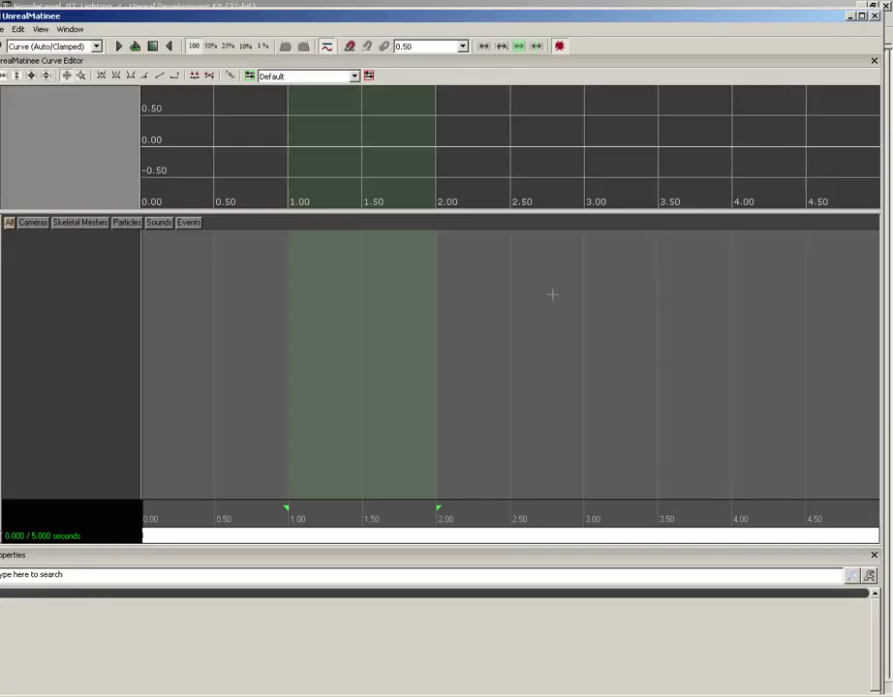
# Clear the Matinee and Kismet windows from the viewport and select the chainlink gate in the doorway.
pyautogui.moveTo(498, 20); pyautogui.dragTo(513, 16)
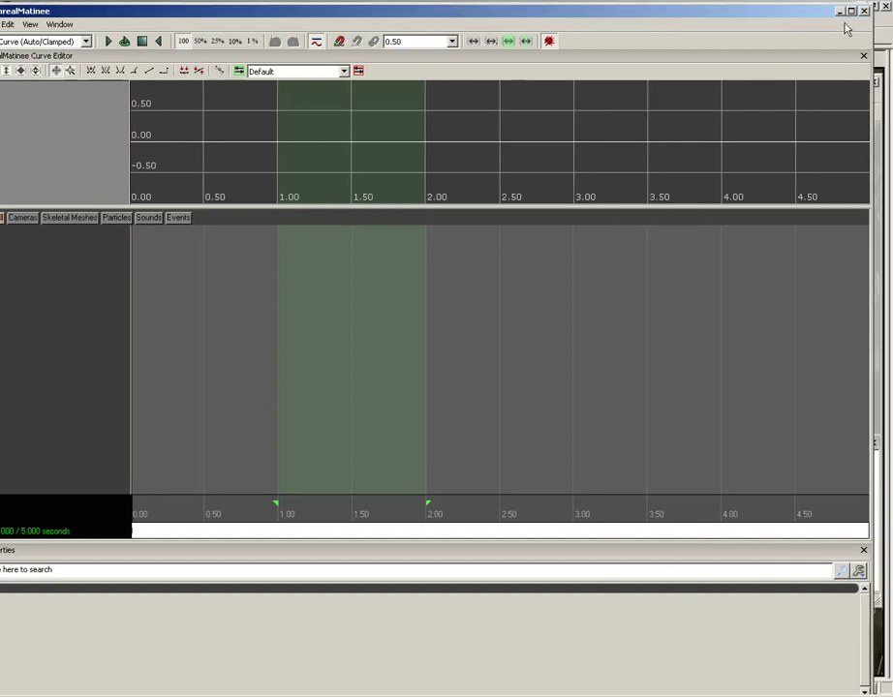
pyautogui.moveTo(796, 17); pyautogui.dragTo(801, 647)
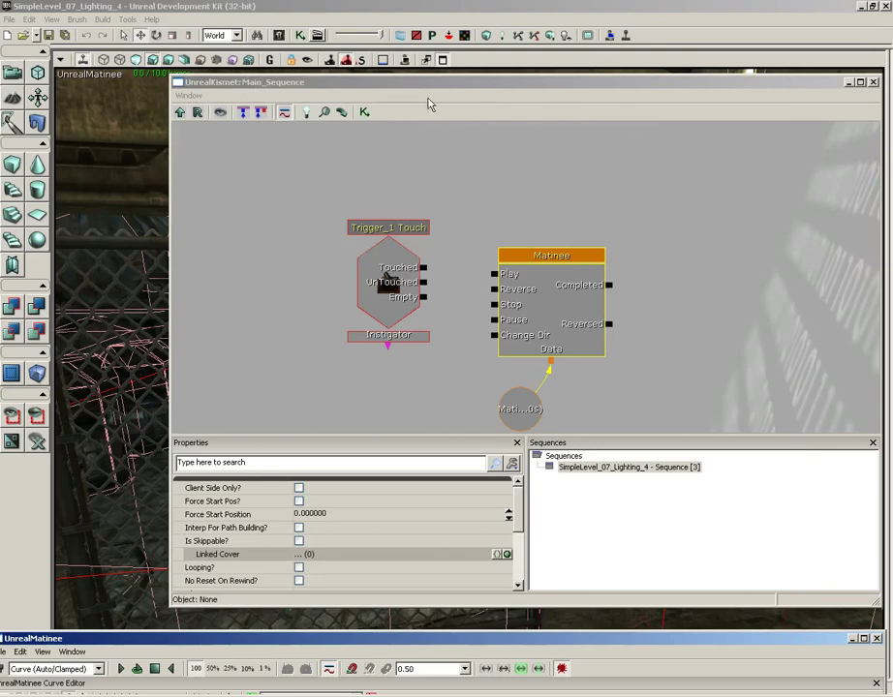
pyautogui.moveTo(502, 86); pyautogui.dragTo(411, 87)
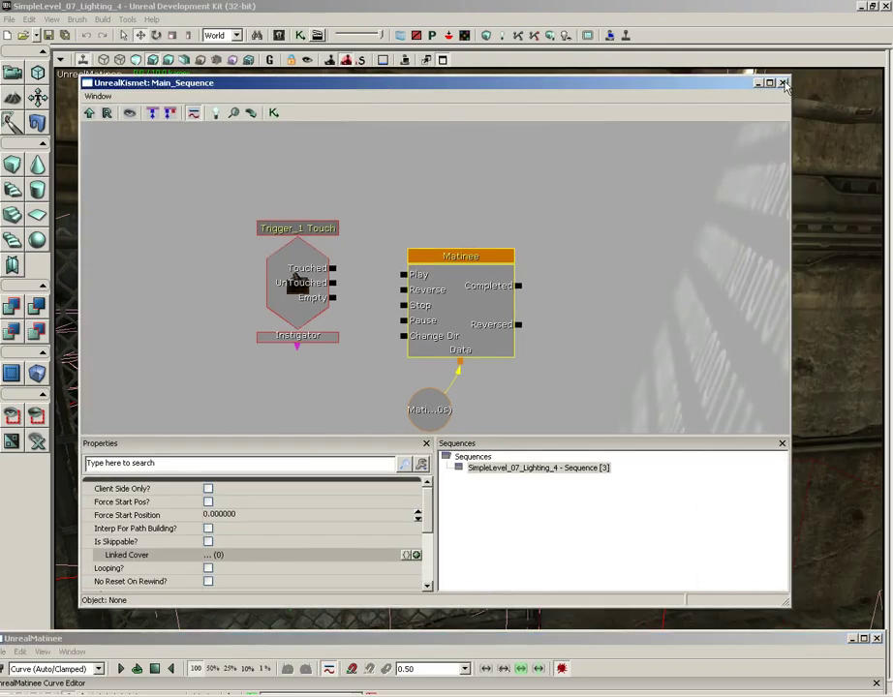
pyautogui.click(564, 61)
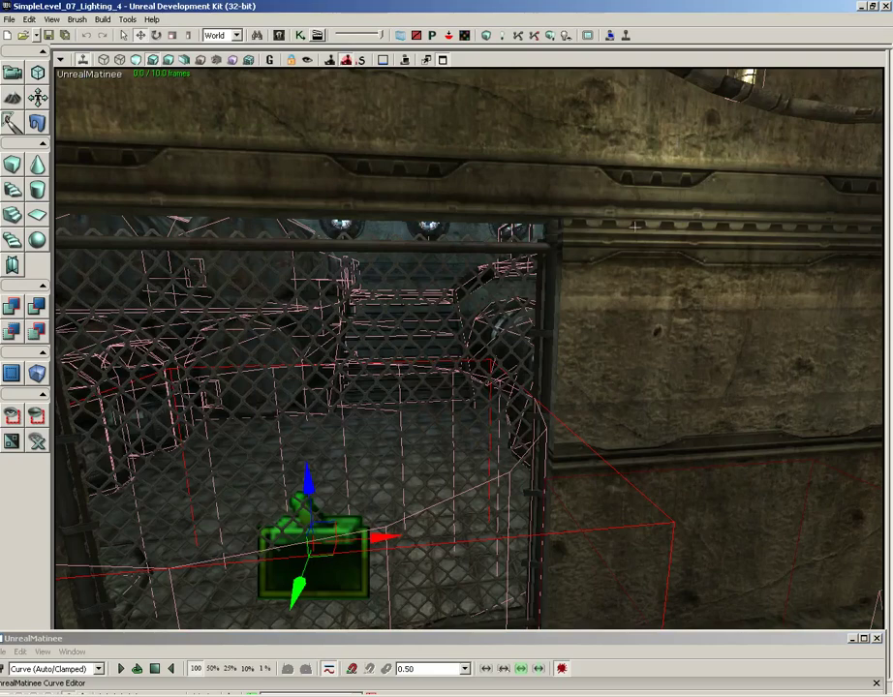
pyautogui.click(427, 246)
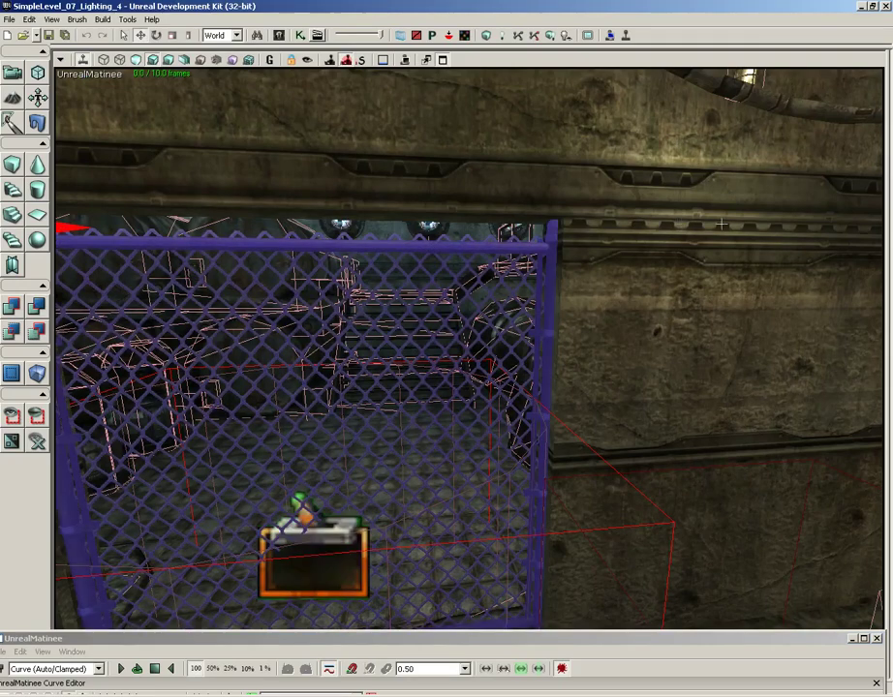
pyautogui.keyDown('ctrl'); pyautogui.moveTo(428, 246); pyautogui.dragTo(733, 234); pyautogui.keyUp('ctrl')
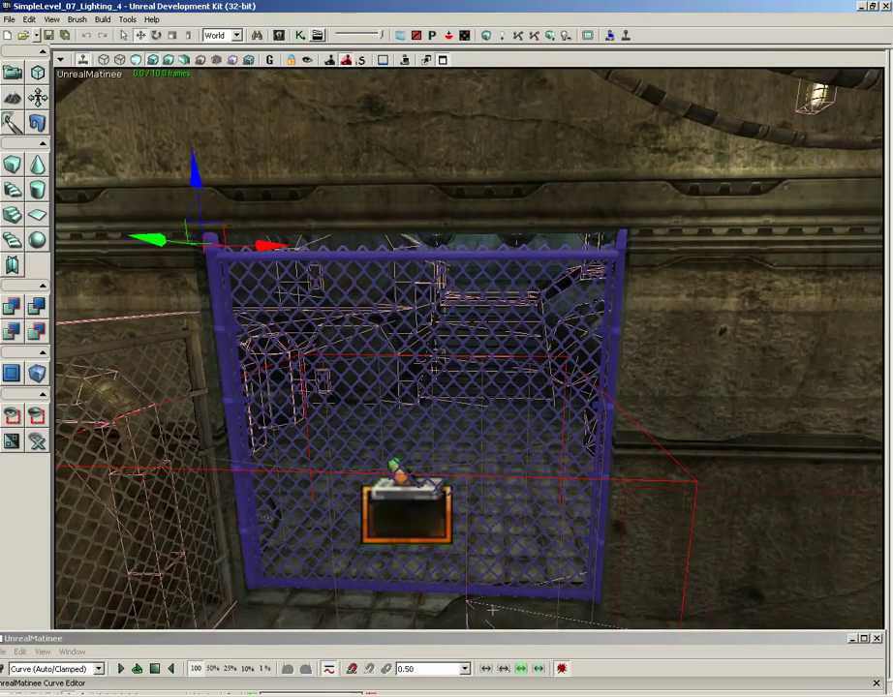
# Bring the Matinee editor back into full view and add an empty group named SlidingGate for the selected gate.
pyautogui.click(470, 638)
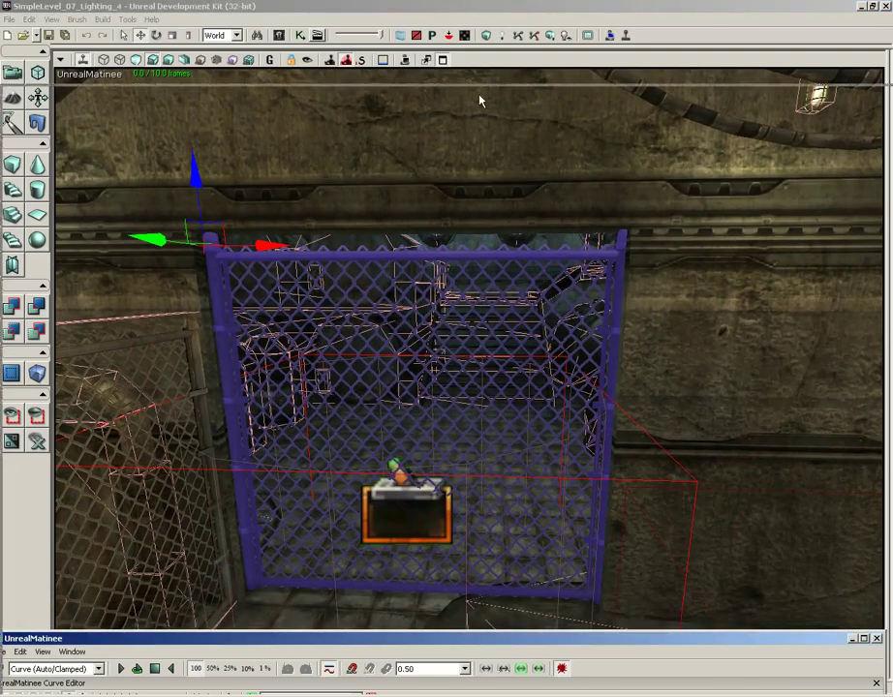
pyautogui.moveTo(482, 85); pyautogui.dragTo(480, 14)
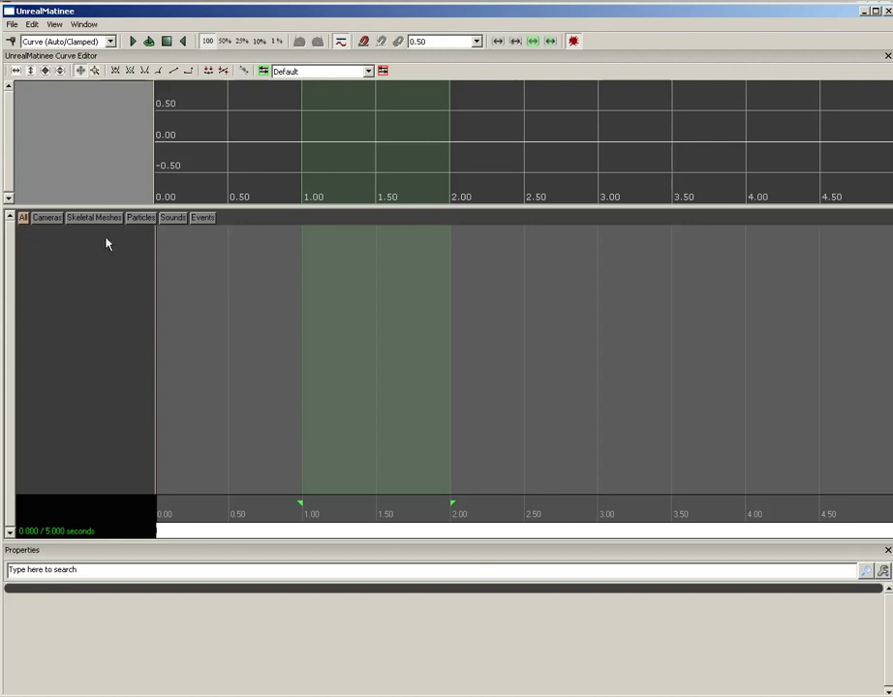
pyautogui.rightClick(66, 244)
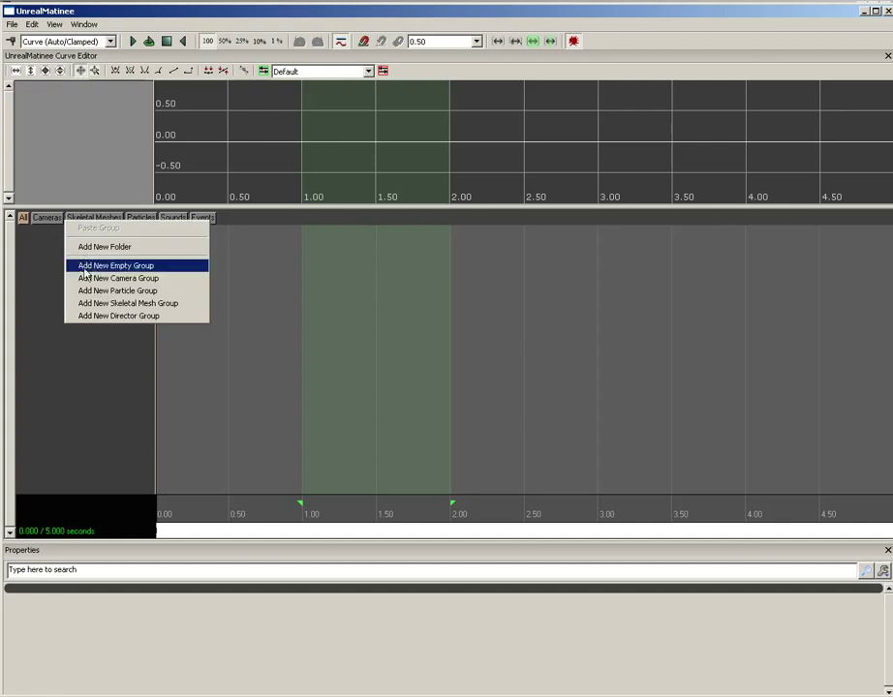
pyautogui.click(152, 267)
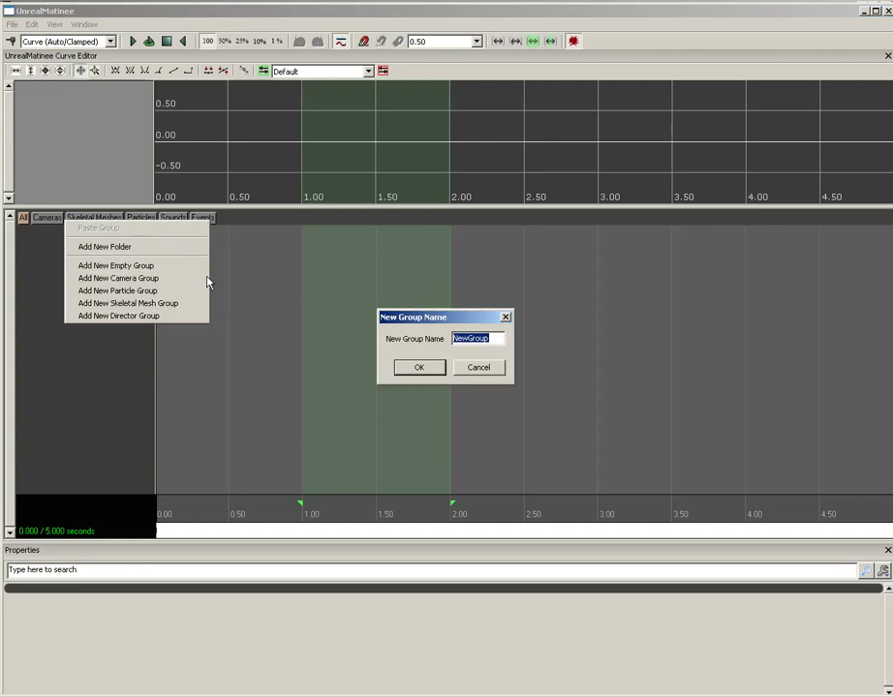
pyautogui.write('SlidingGate')
pyautogui.click(431, 367)
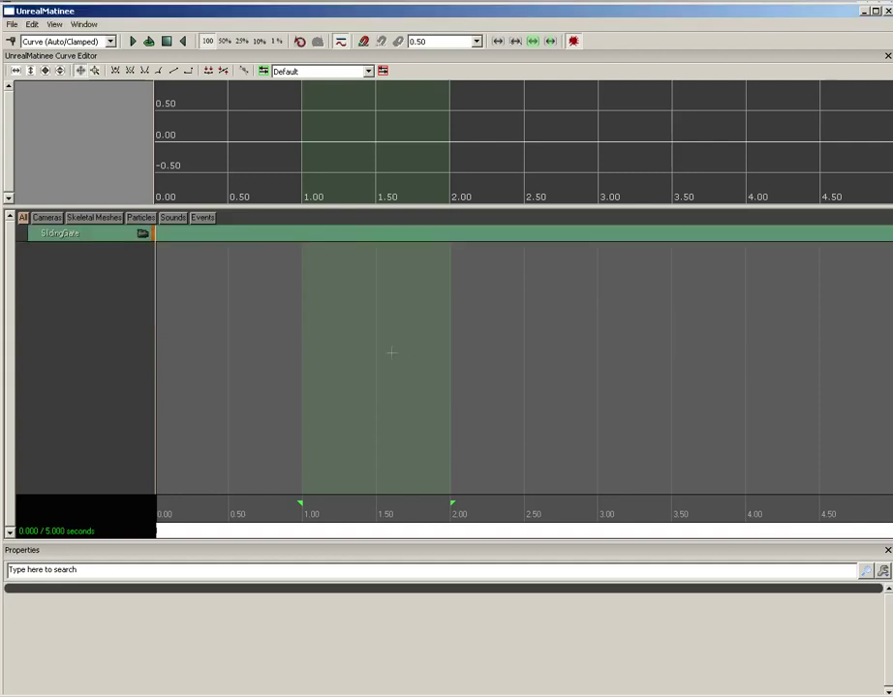
# Close Matinee, reopen UnrealKismet and place the gate's object variable below the Matinee node's Sliding Gate connector.
pyautogui.click(887, 10)
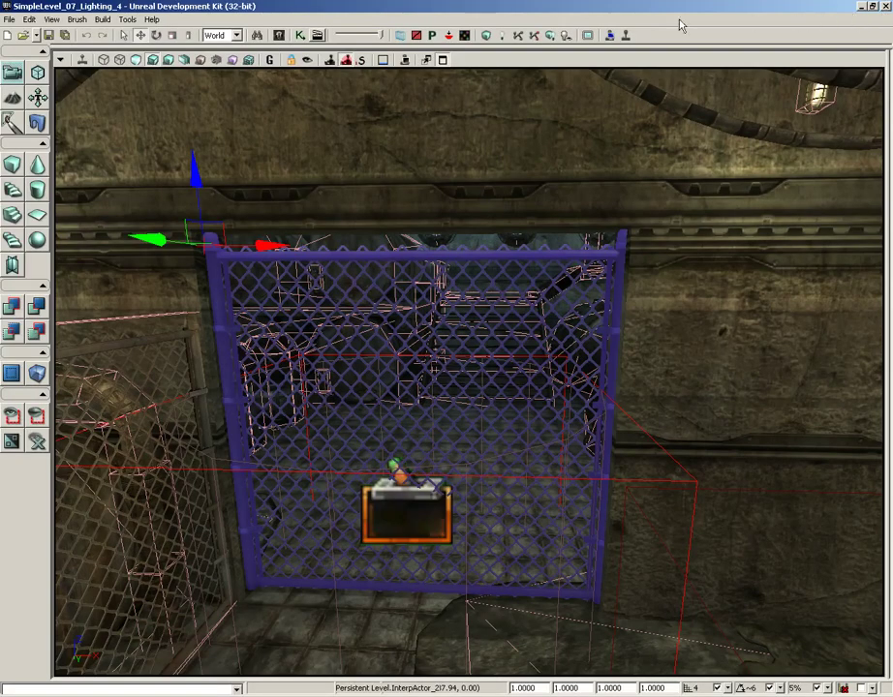
pyautogui.click(301, 37)
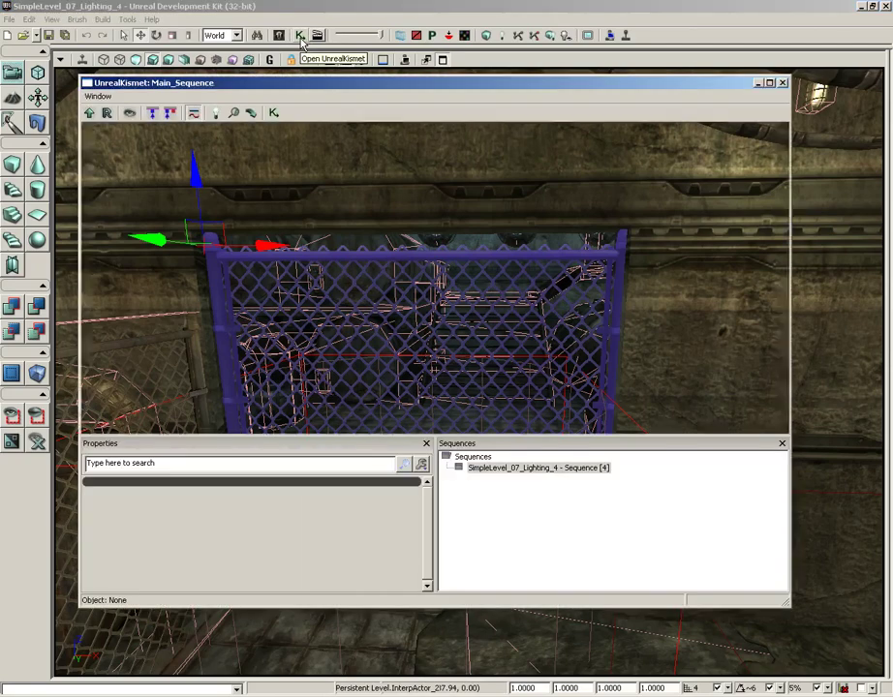
pyautogui.moveTo(599, 272); pyautogui.dragTo(584, 193)
pyautogui.click(463, 202)
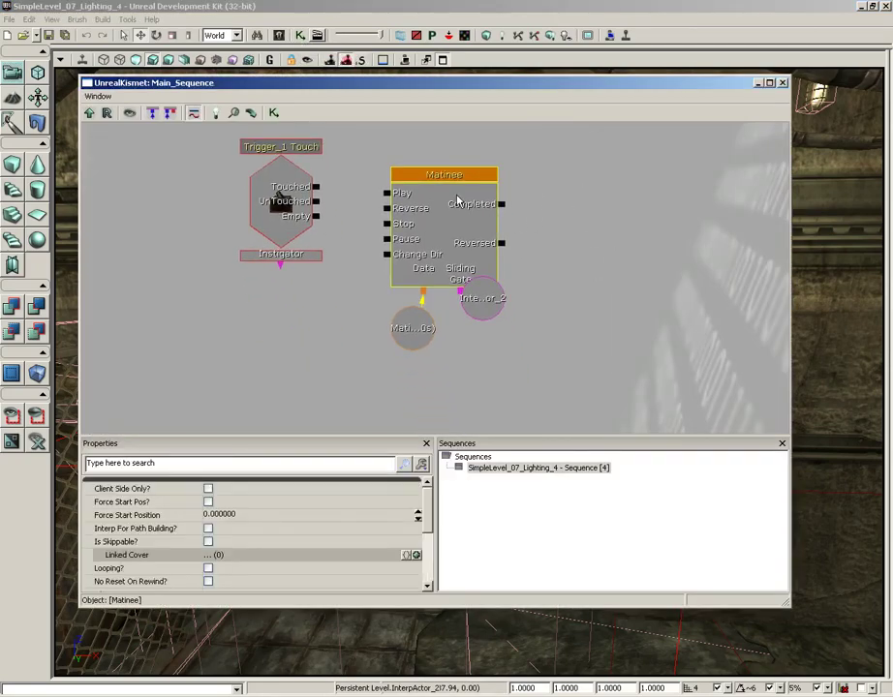
pyautogui.click(476, 299)
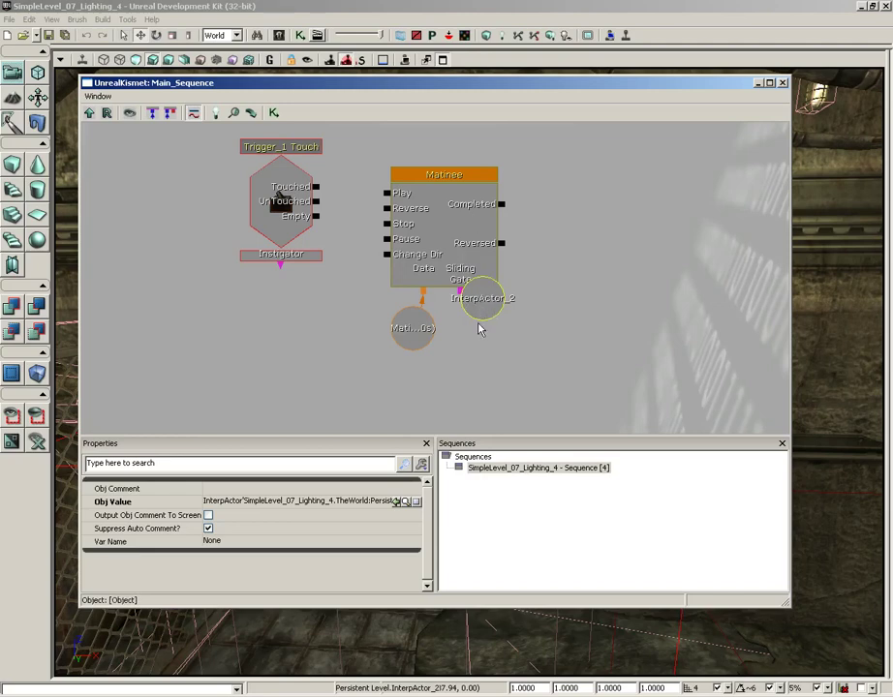
pyautogui.moveTo(478, 293); pyautogui.dragTo(483, 324)
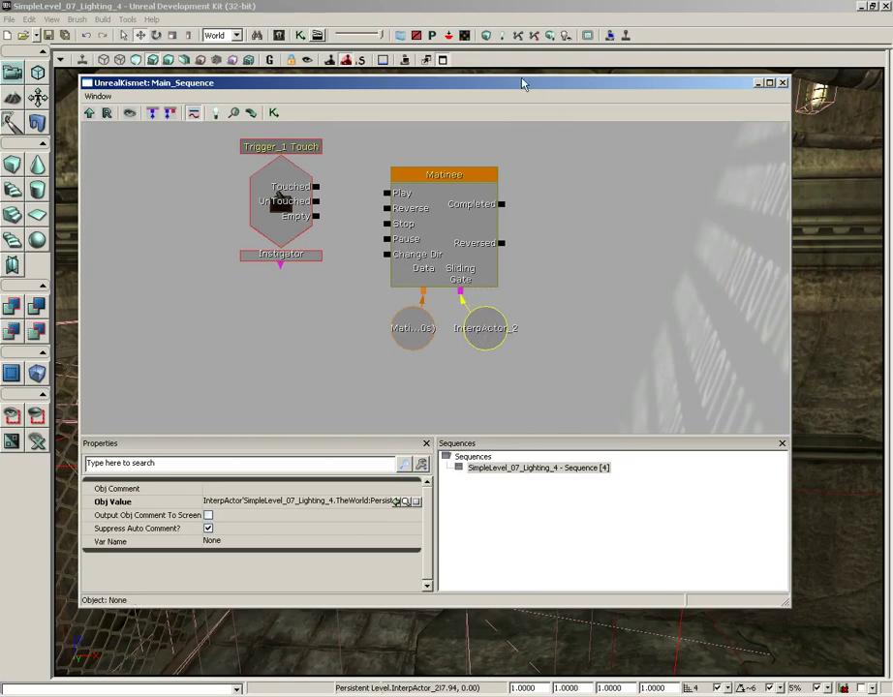
pyautogui.moveTo(521, 84); pyautogui.dragTo(523, 119)
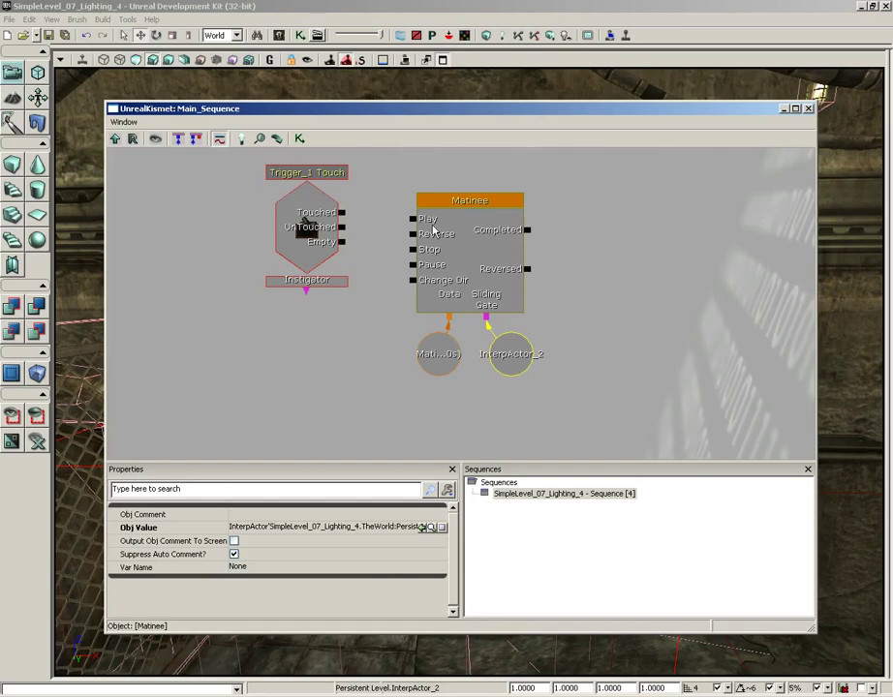
# Reopen the Matinee node and add a Movement track to the SlidingGate group.
pyautogui.doubleClick(481, 255)
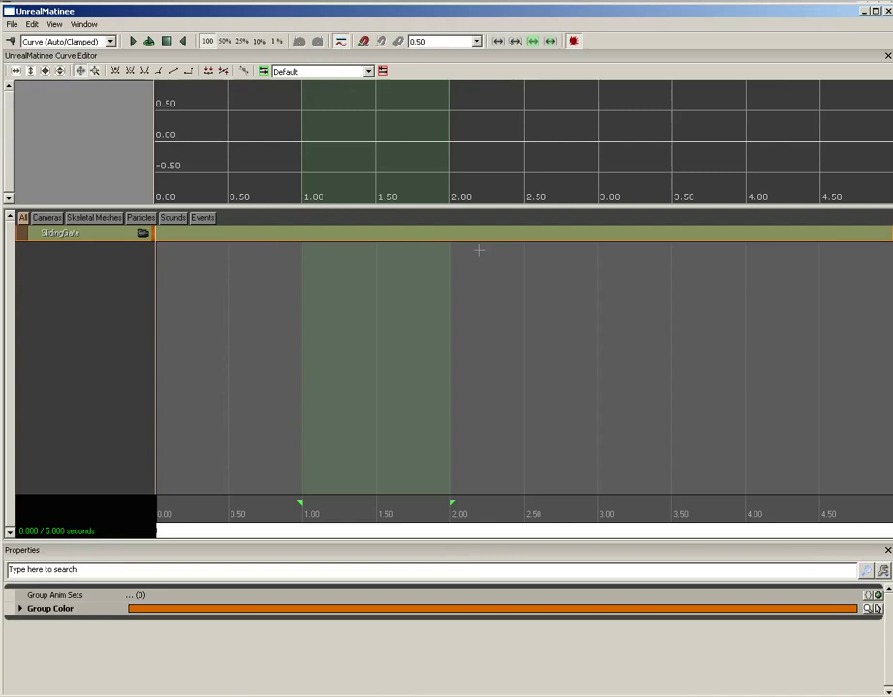
pyautogui.rightClick(82, 241)
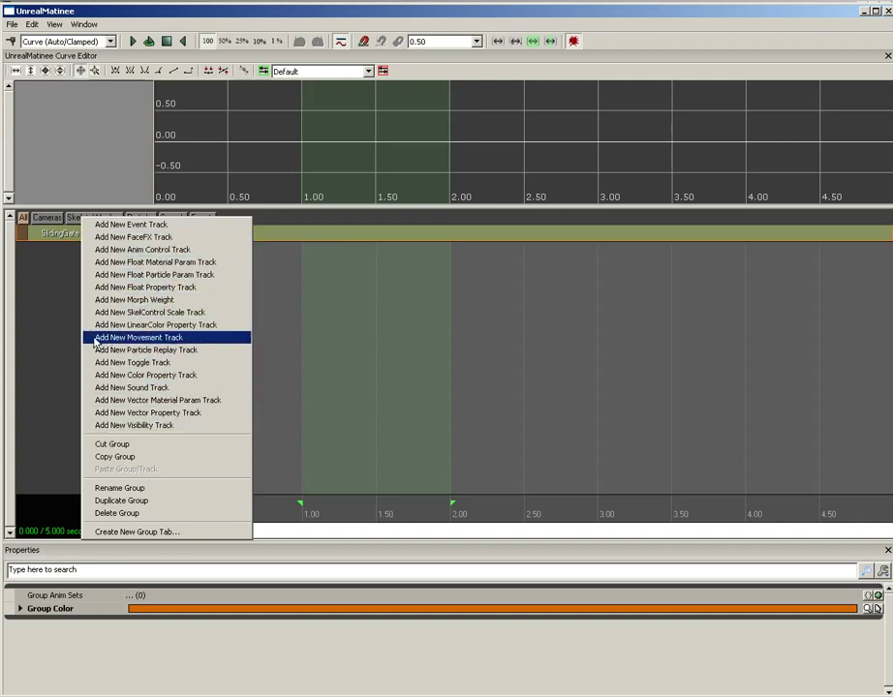
pyautogui.click(200, 339)
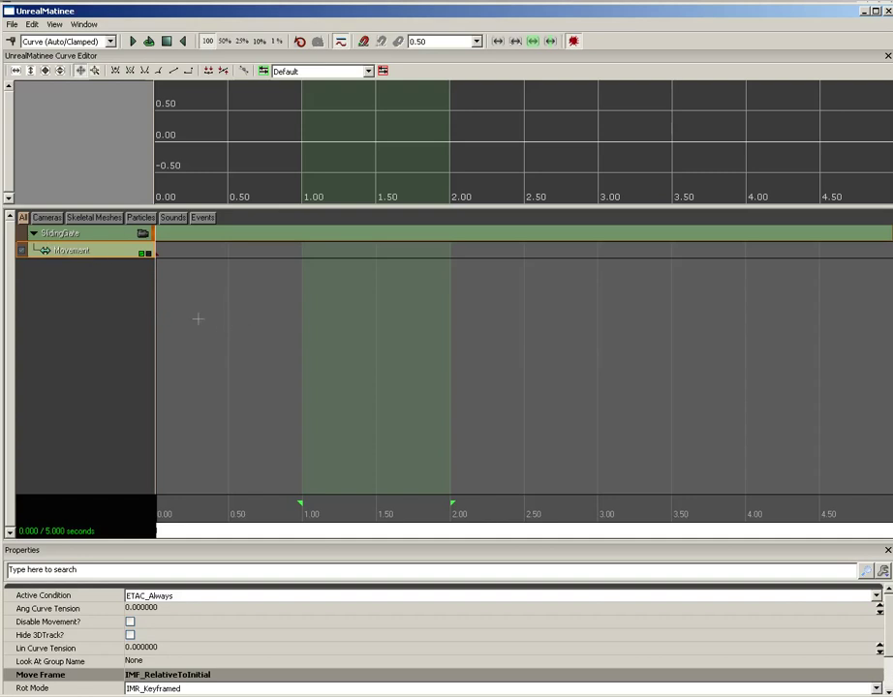
# Add a second key to the Movement track at the 1.00 second mark and switch between both keys.
pyautogui.click(158, 254)
pyautogui.click(223, 401)
pyautogui.moveTo(236, 343); pyautogui.dragTo(285, 343)
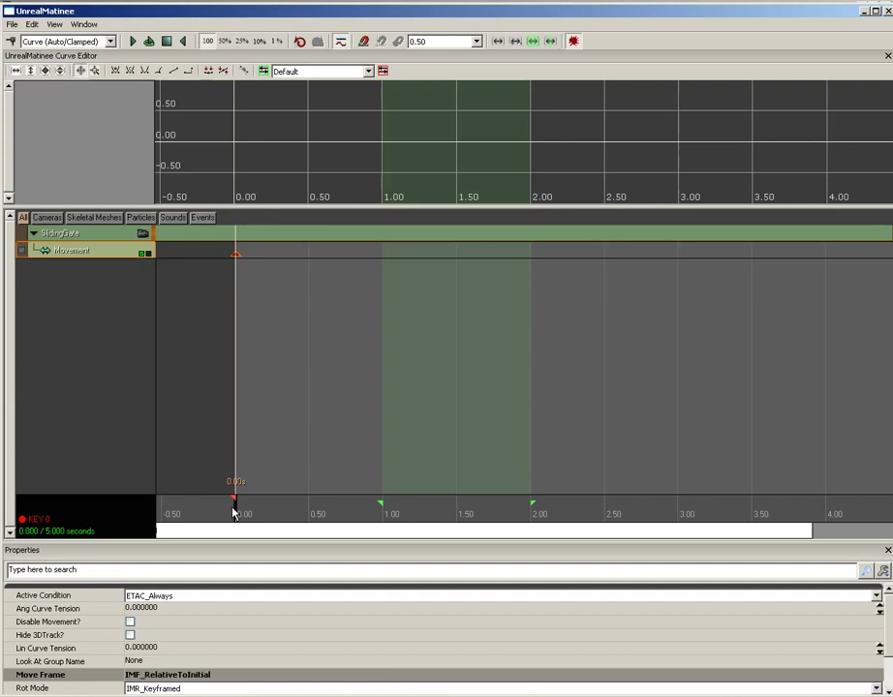
pyautogui.moveTo(235, 514); pyautogui.dragTo(383, 514)
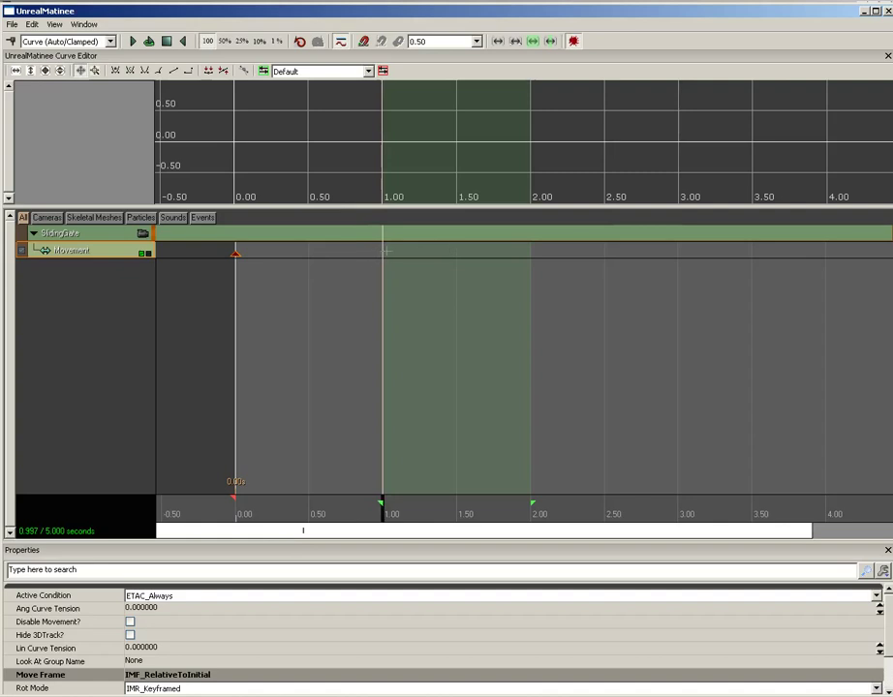
pyautogui.press('Return')
pyautogui.click(234, 252)
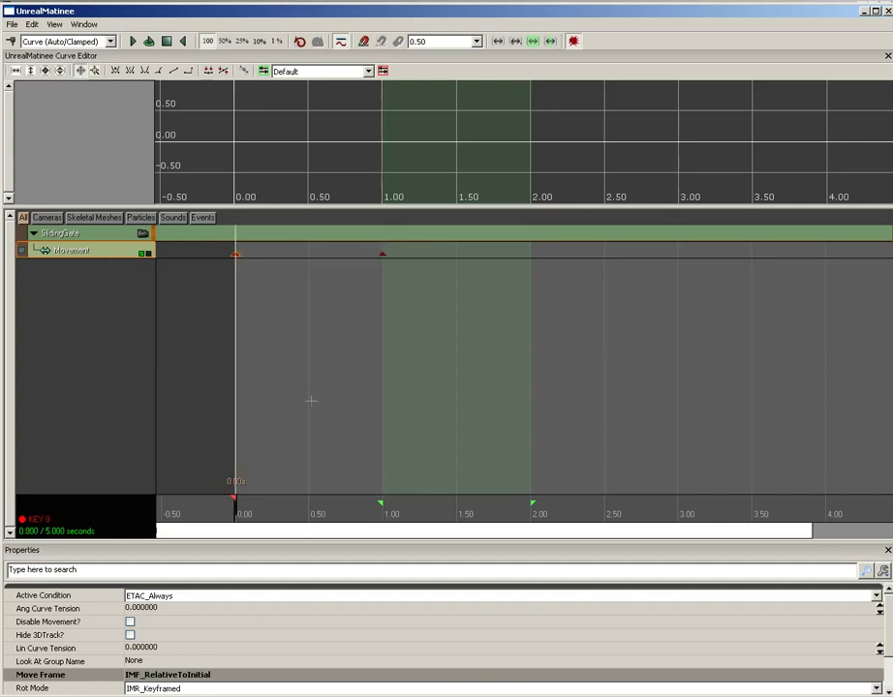
pyautogui.click(383, 253)
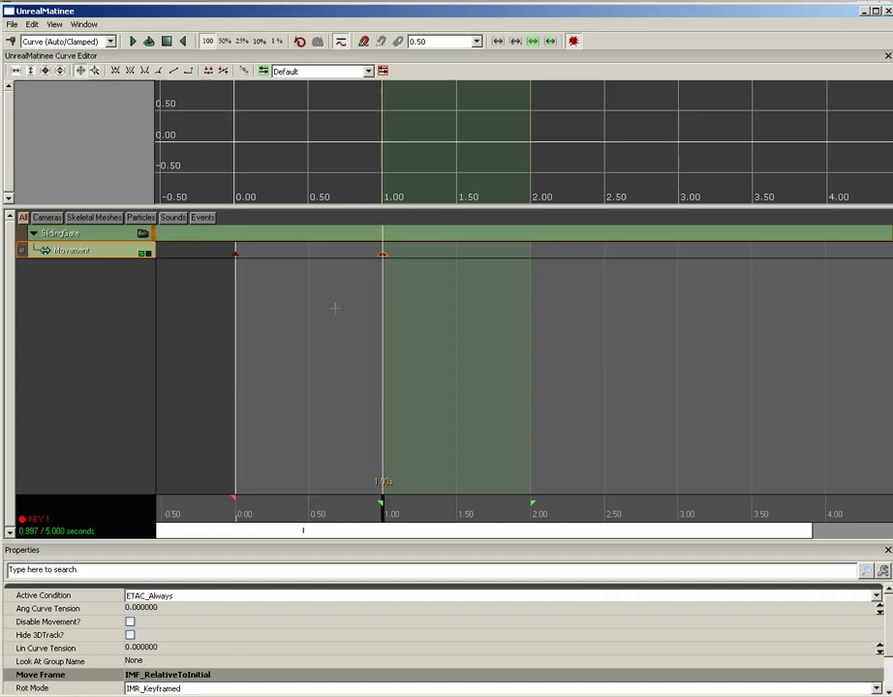
pyautogui.click(235, 253)
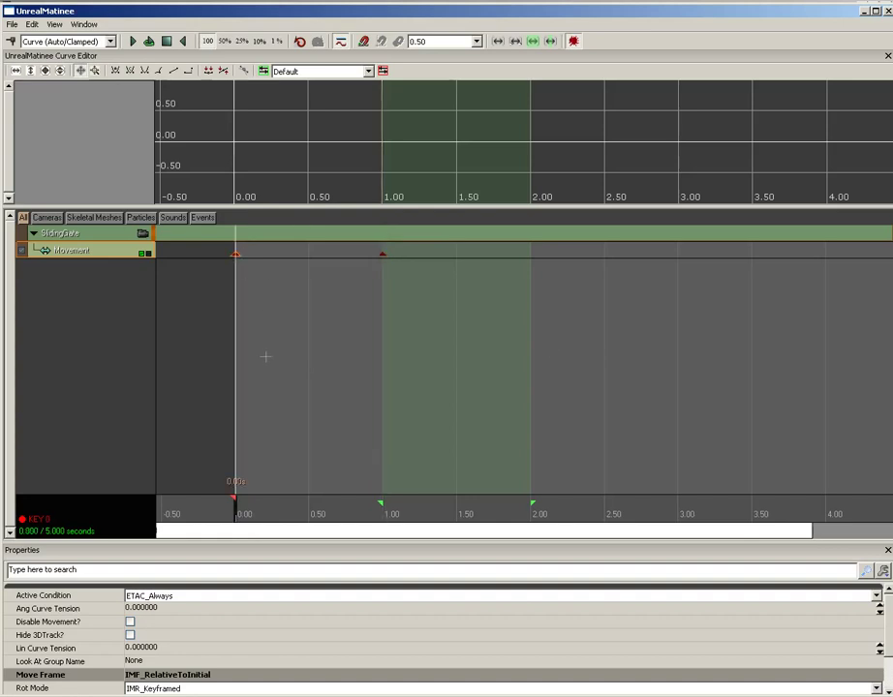
pyautogui.click(382, 254)
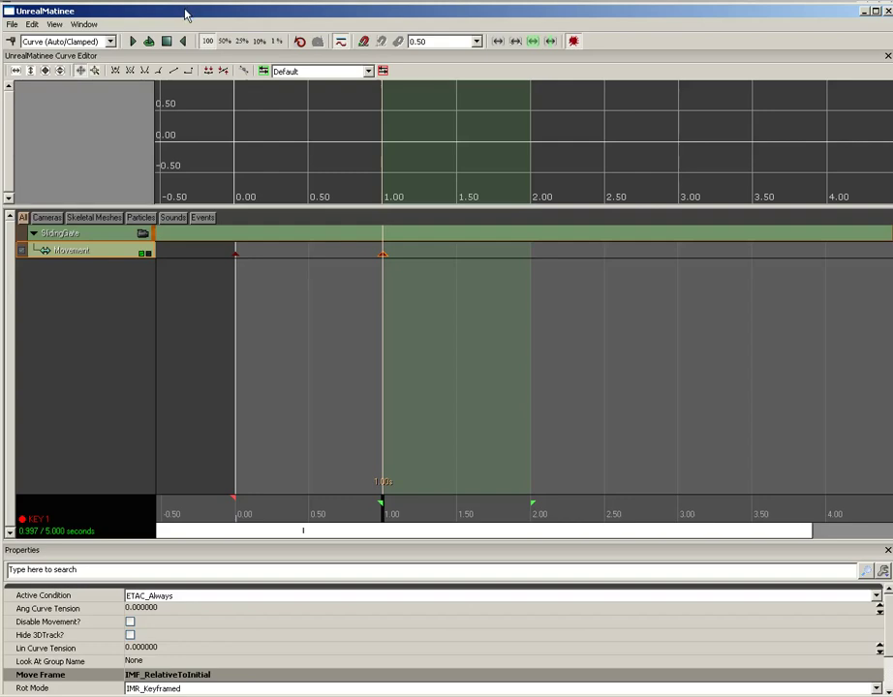
# Select the Movement track's key at 0 seconds, close Kismet and move Matinee aside so the whole gate is in view.
pyautogui.moveTo(180, 207); pyautogui.dragTo(190, 418)
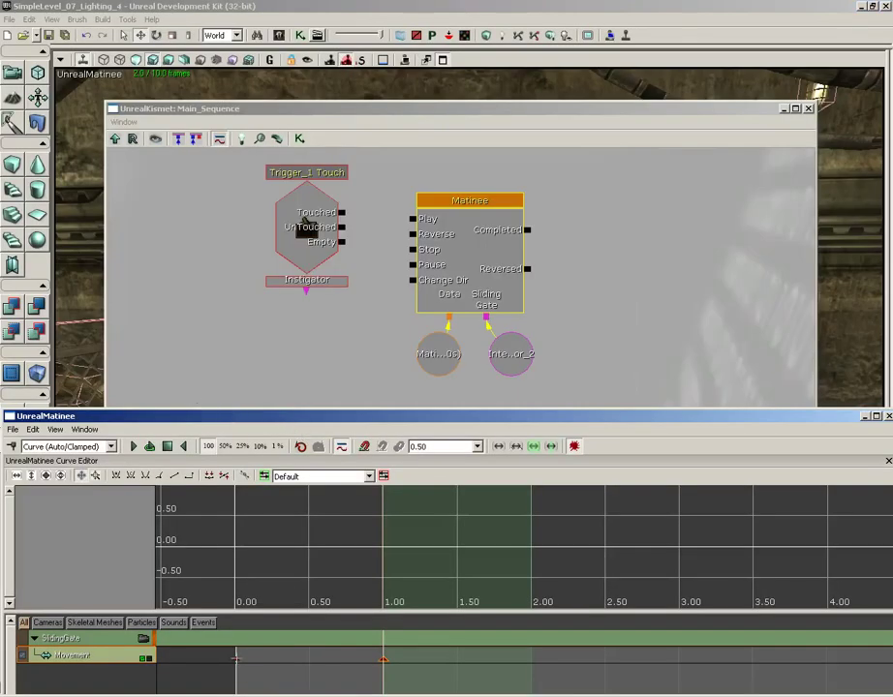
pyautogui.click(236, 658)
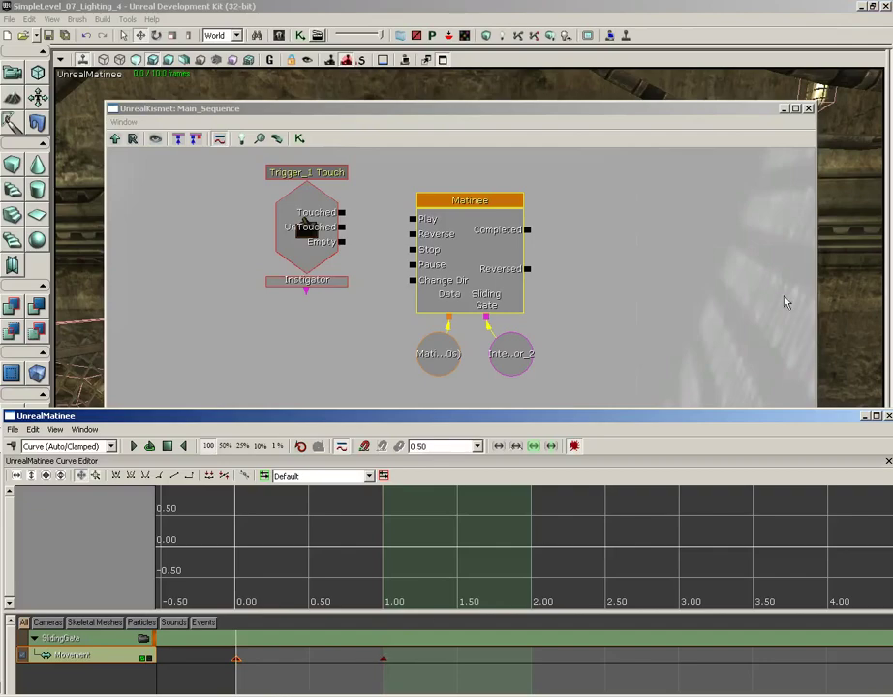
pyautogui.click(809, 111)
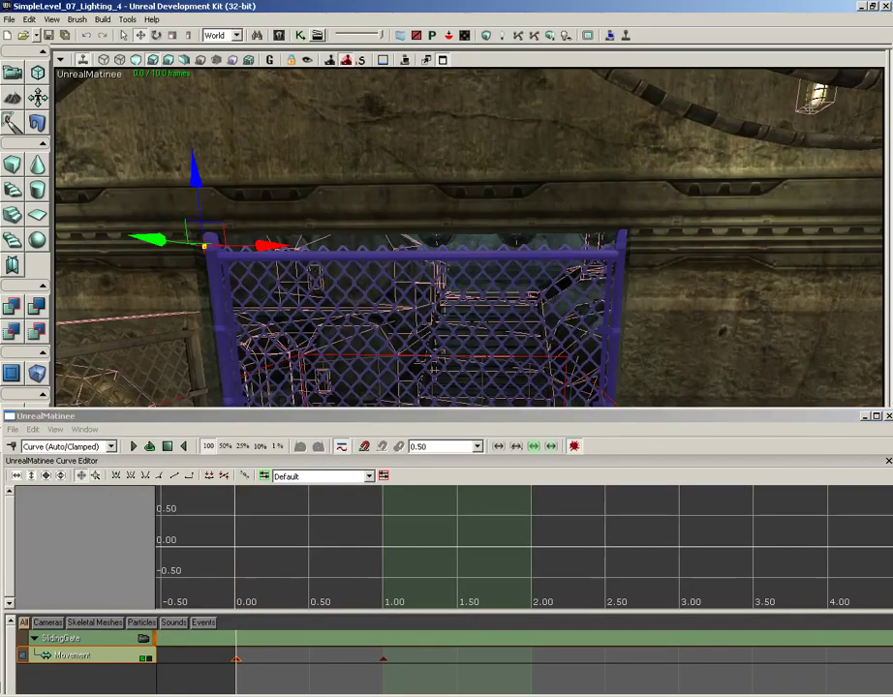
pyautogui.moveTo(572, 213); pyautogui.dragTo(581, 373)
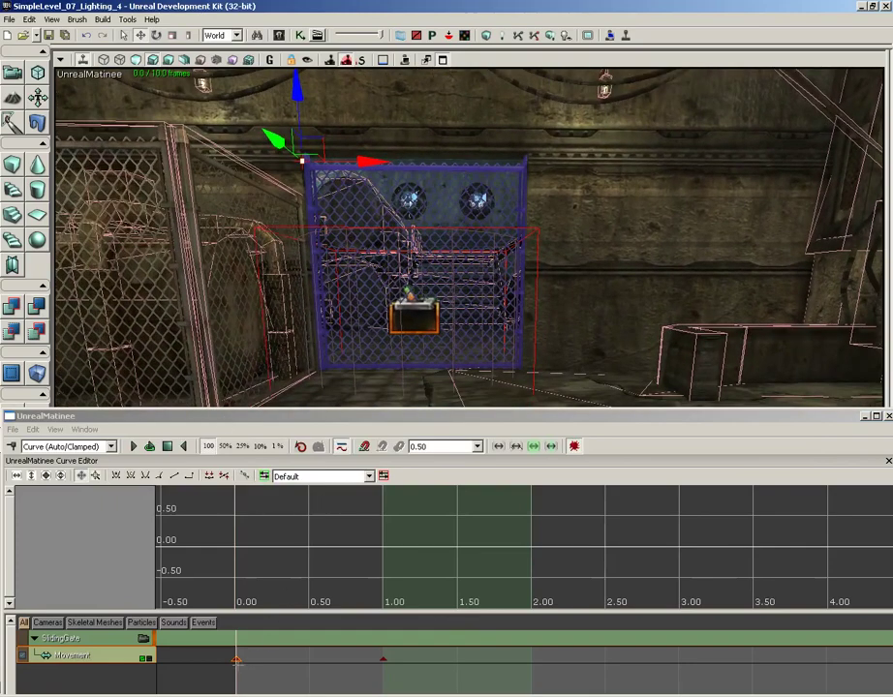
pyautogui.click(235, 659)
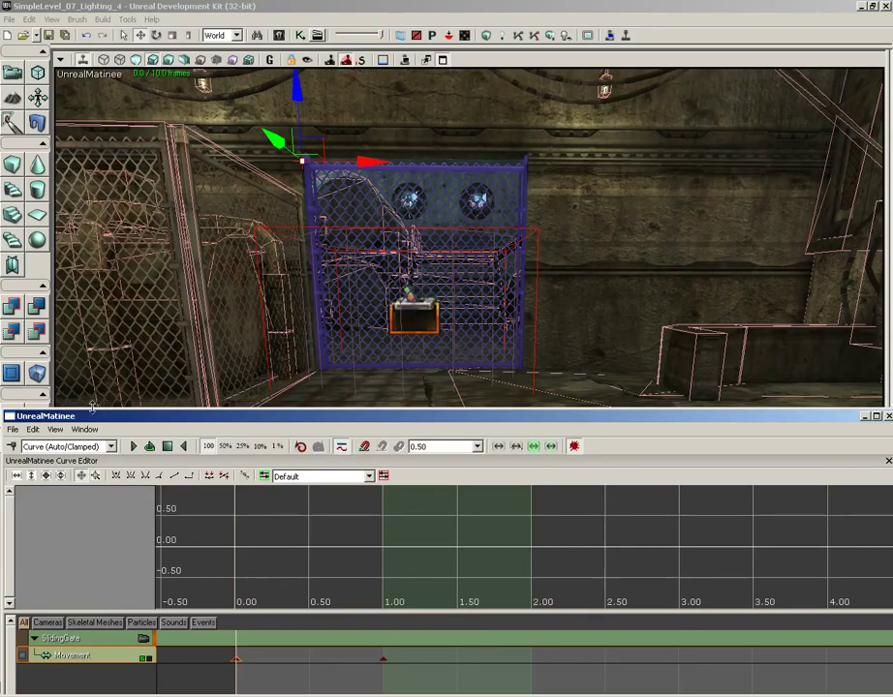
pyautogui.click(875, 415)
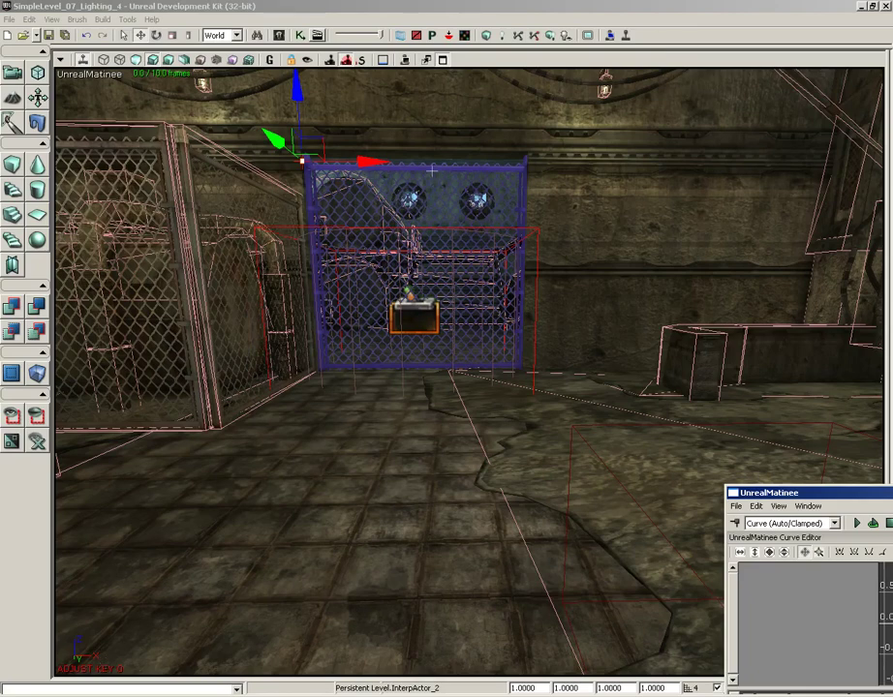
# Select the Movement key at 1.00 second and slide the gate along the X axis until the doorway is open.
pyautogui.moveTo(767, 492); pyautogui.dragTo(148, 325)
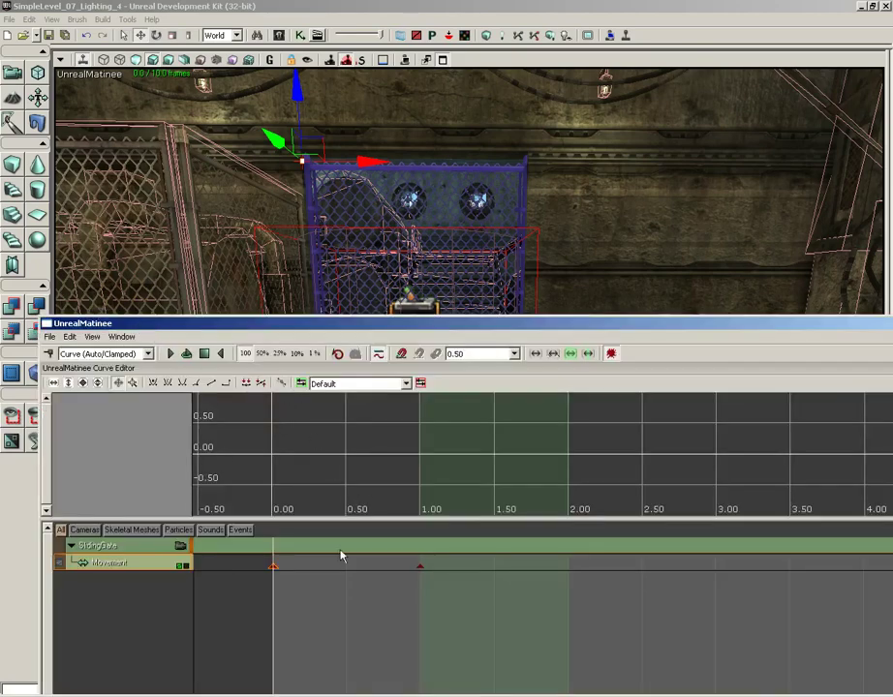
pyautogui.click(419, 567)
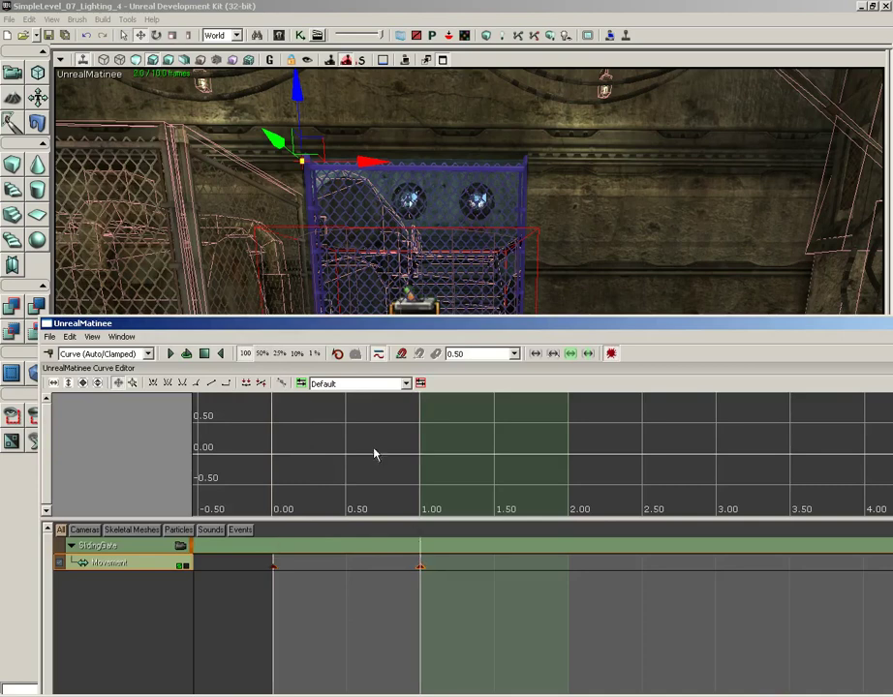
pyautogui.moveTo(133, 325); pyautogui.dragTo(873, 562)
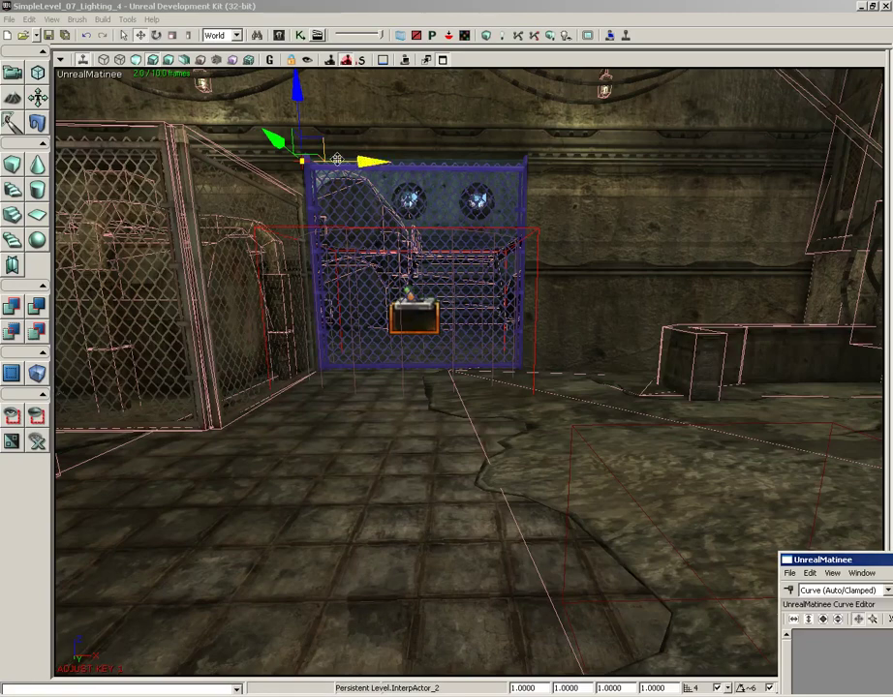
pyautogui.moveTo(360, 160); pyautogui.dragTo(467, 160)
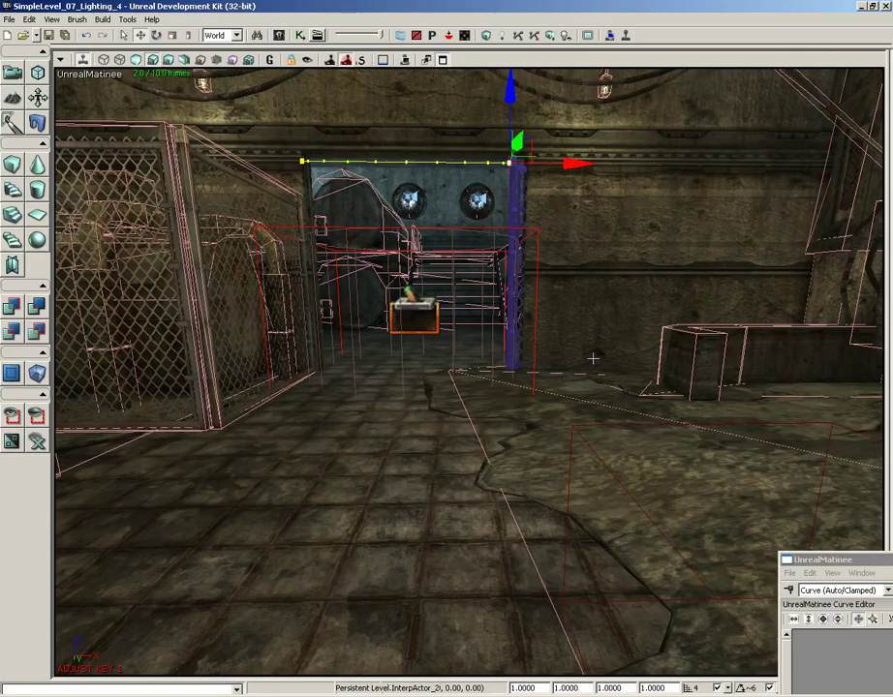
pyautogui.moveTo(591, 325)
pyautogui.mouseDown(button='right')
pyautogui.moveTo(593, 313)
pyautogui.moveTo(592, 340)
pyautogui.moveTo(584, 273)
pyautogui.moveTo(587, 310)
pyautogui.moveTo(785, 526)
pyautogui.mouseUp(button='right')
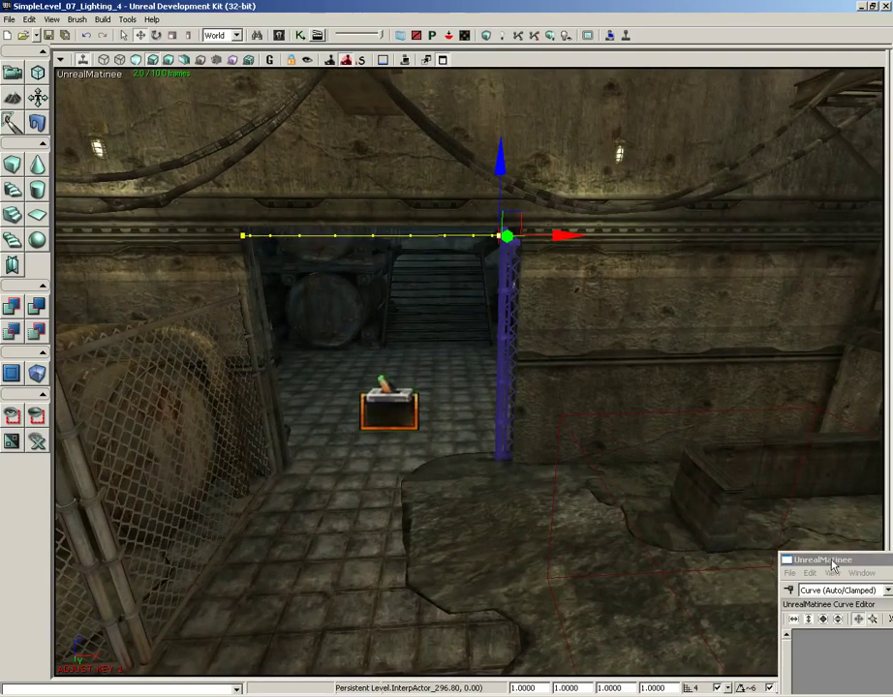
# Arrange Matinee below the doorway view, reset the sequence and play back the gate's sliding animation.
pyautogui.moveTo(833, 559); pyautogui.dragTo(108, 170)
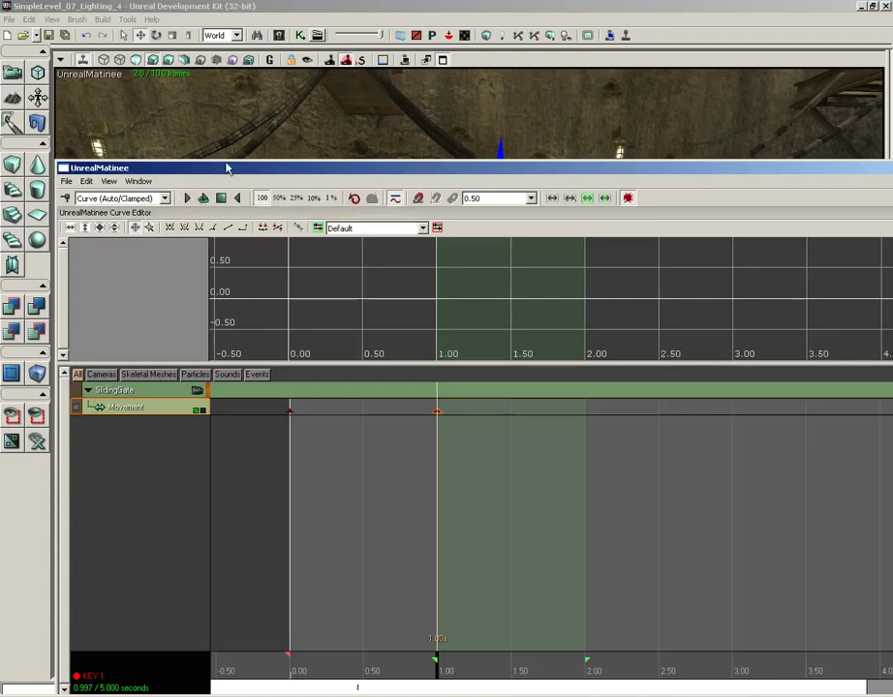
pyautogui.moveTo(227, 366); pyautogui.dragTo(224, 518)
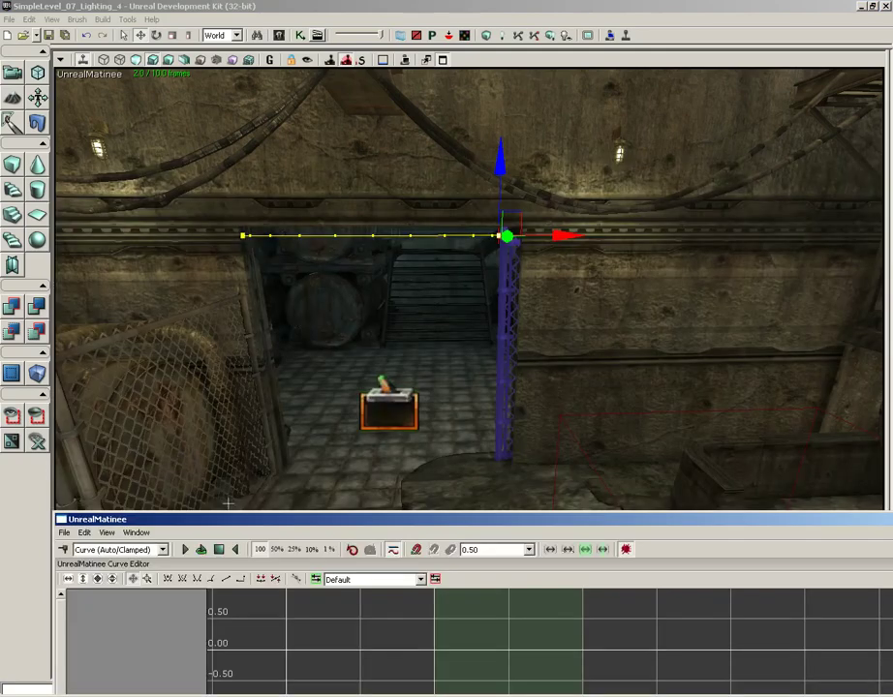
pyautogui.click(219, 550)
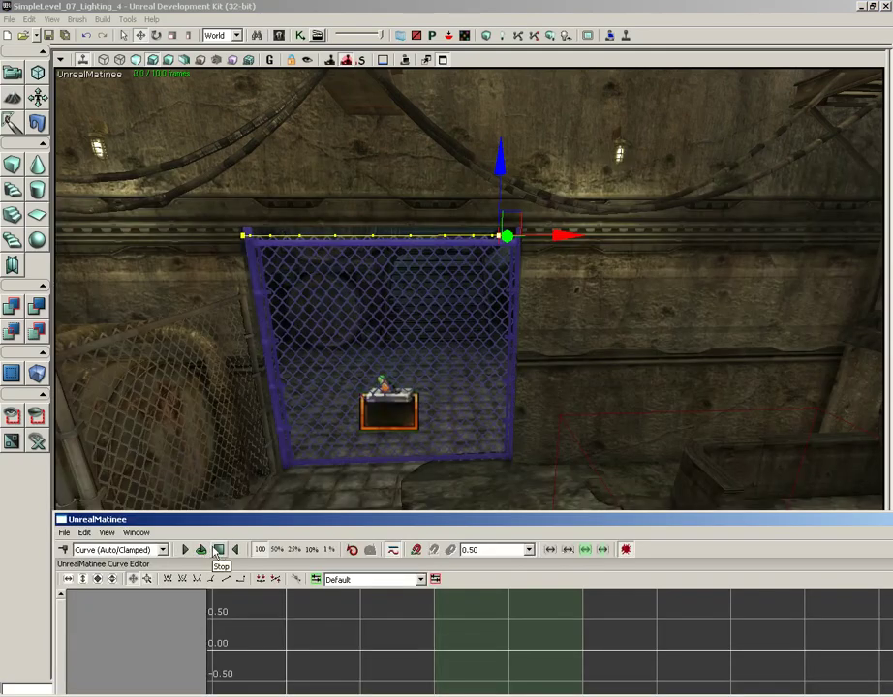
pyautogui.click(186, 550)
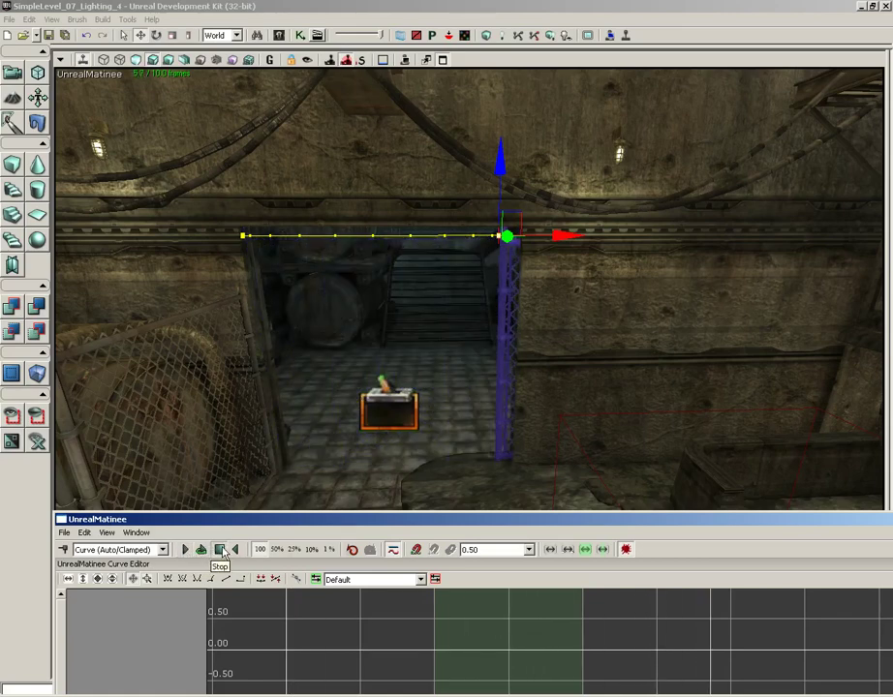
pyautogui.click(185, 550)
pyautogui.click(185, 550)
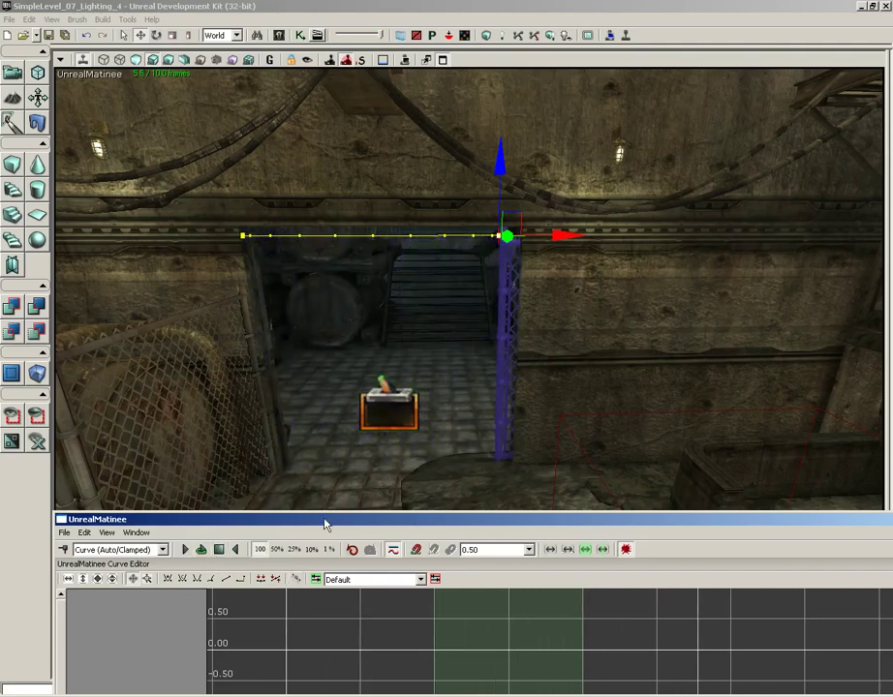
# Bring the Matinee timeline fully into view and move the sequence's red end marker to the 1.00 second key.
pyautogui.moveTo(324, 524); pyautogui.dragTo(297, 36)
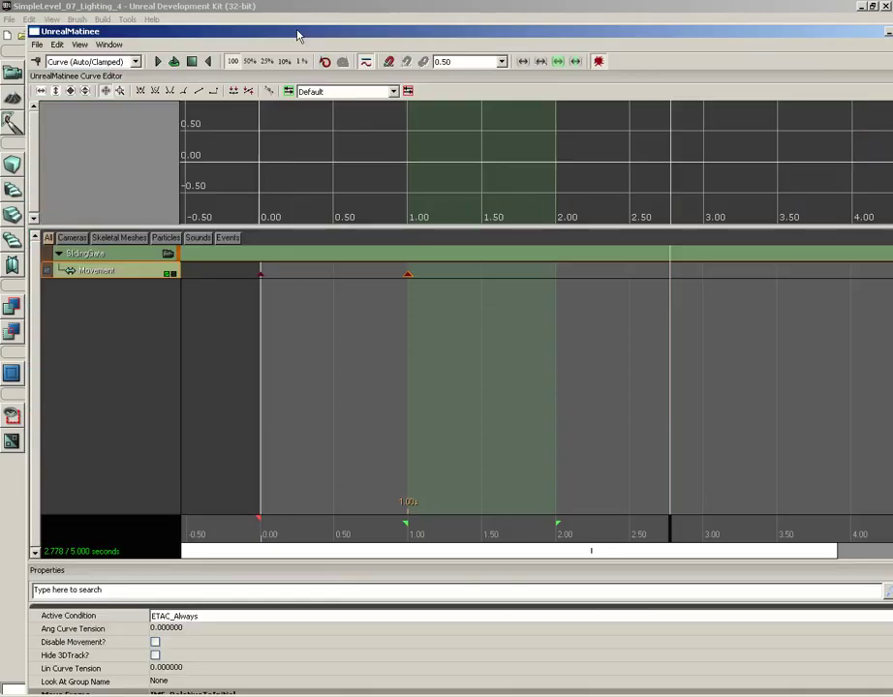
pyautogui.moveTo(496, 401); pyautogui.dragTo(346, 406)
pyautogui.moveTo(754, 405); pyautogui.dragTo(783, 376)
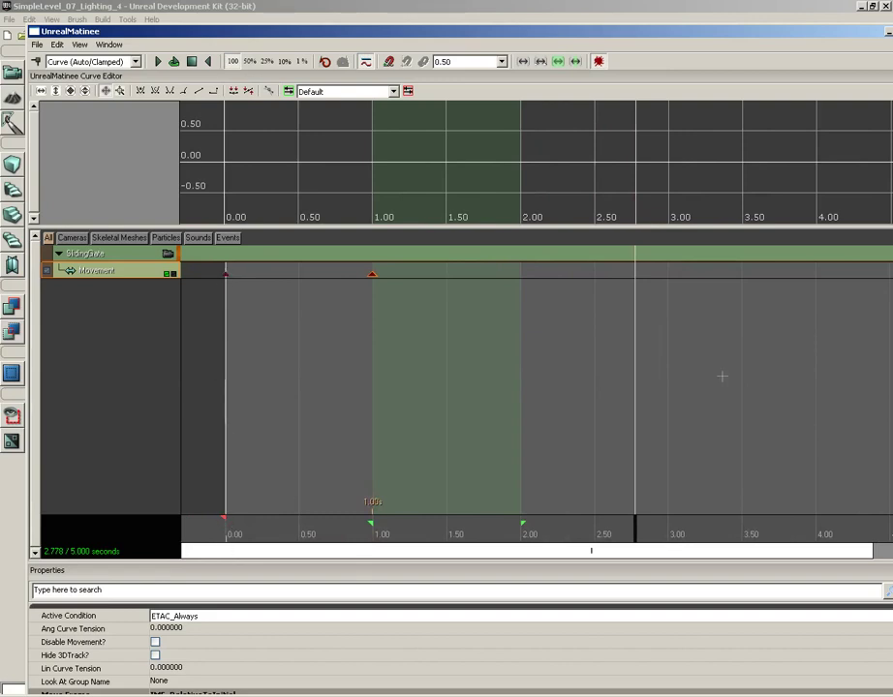
pyautogui.moveTo(721, 375); pyautogui.dragTo(542, 371)
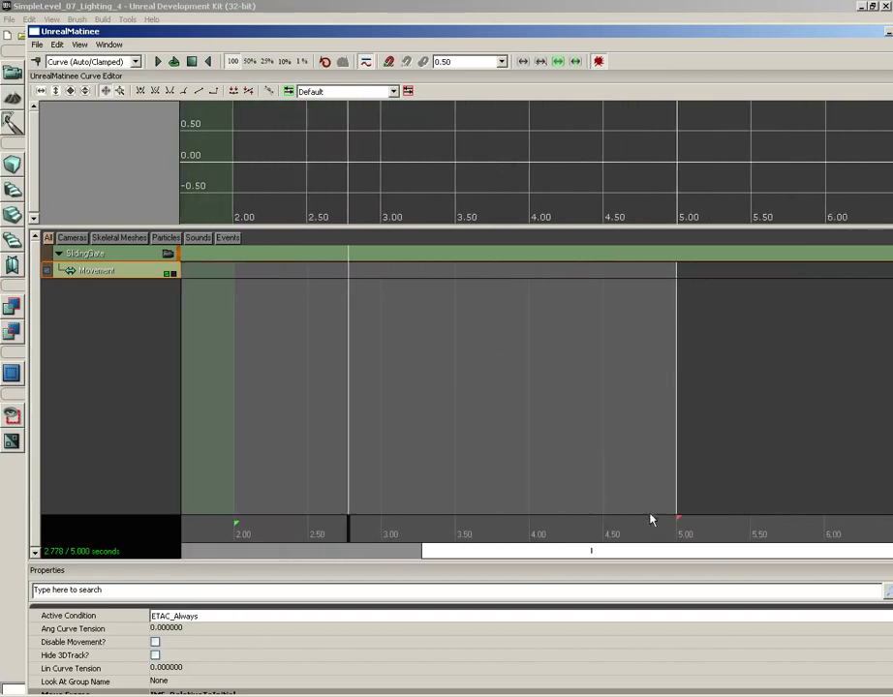
pyautogui.moveTo(559, 427); pyautogui.dragTo(692, 420)
pyautogui.moveTo(493, 423); pyautogui.dragTo(487, 419)
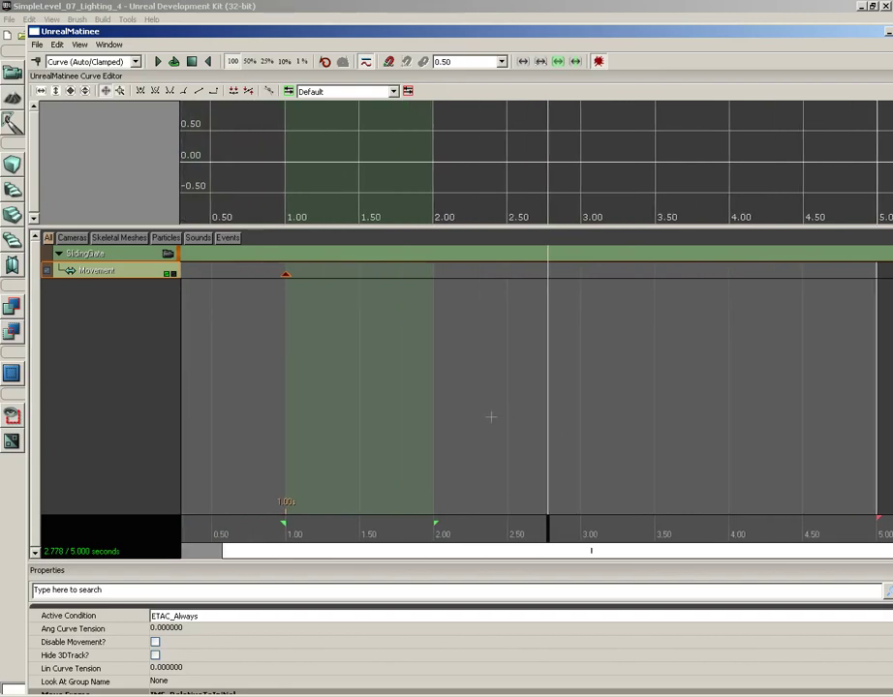
pyautogui.scroll(-5, 487, 410)
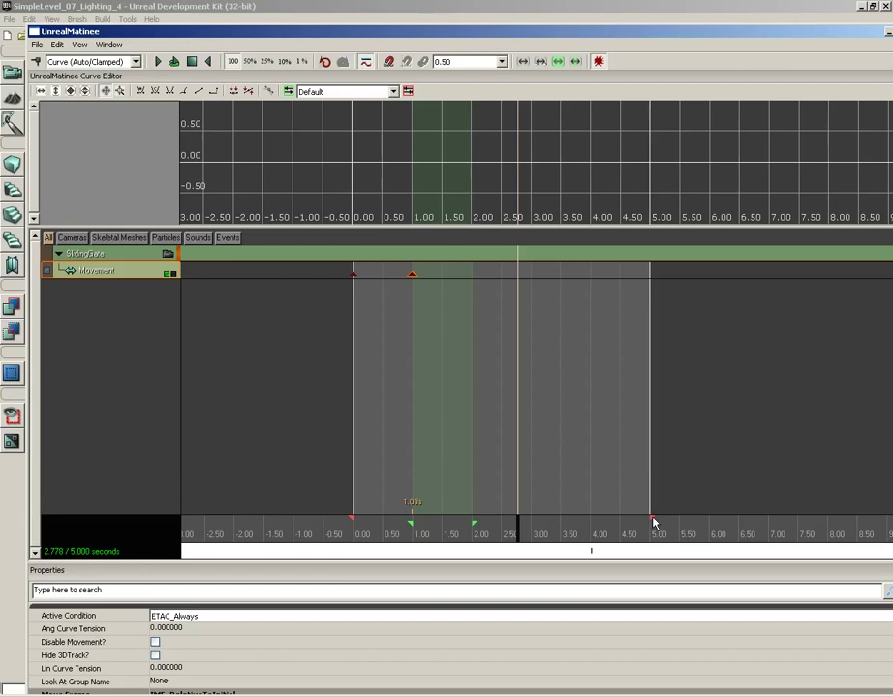
pyautogui.moveTo(653, 523)
pyautogui.mouseDown()
pyautogui.moveTo(428, 526)
pyautogui.moveTo(416, 536)
pyautogui.mouseUp()
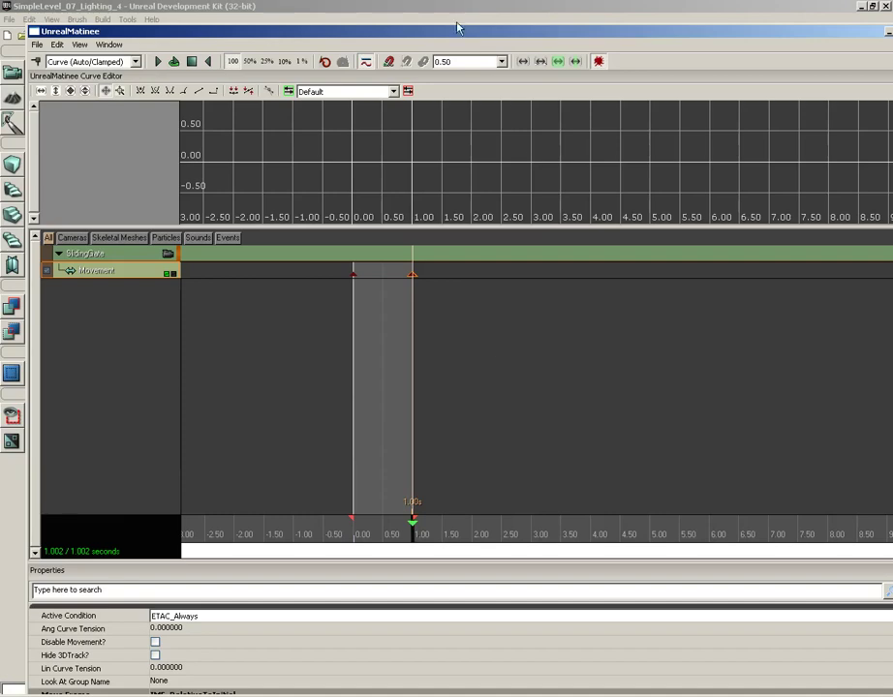
# Play the shortened gate animation while watching the doorway, and close Matinee.
pyautogui.moveTo(460, 34); pyautogui.dragTo(442, 492)
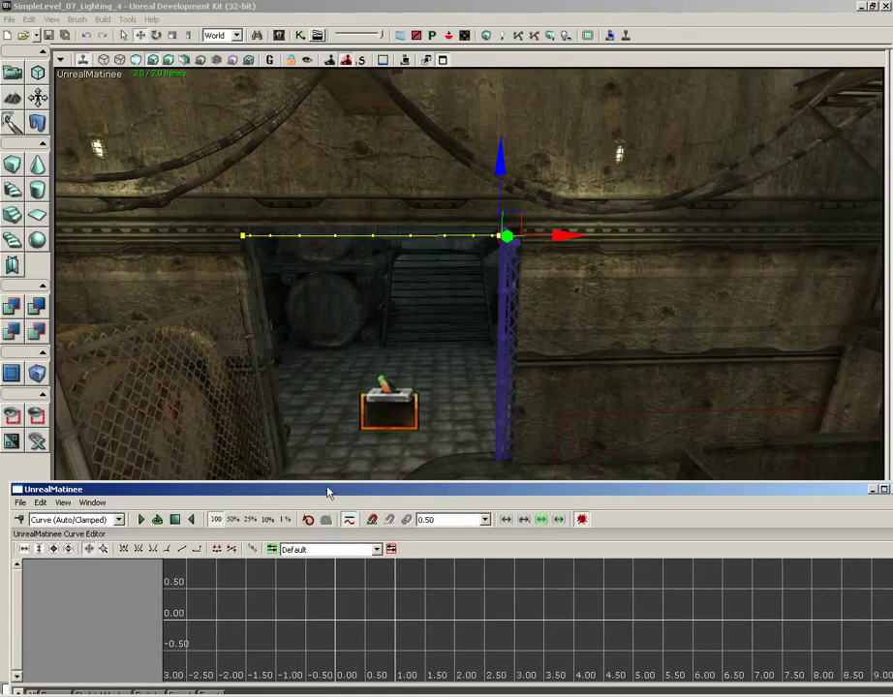
pyautogui.click(141, 520)
pyautogui.moveTo(361, 493); pyautogui.dragTo(344, 51)
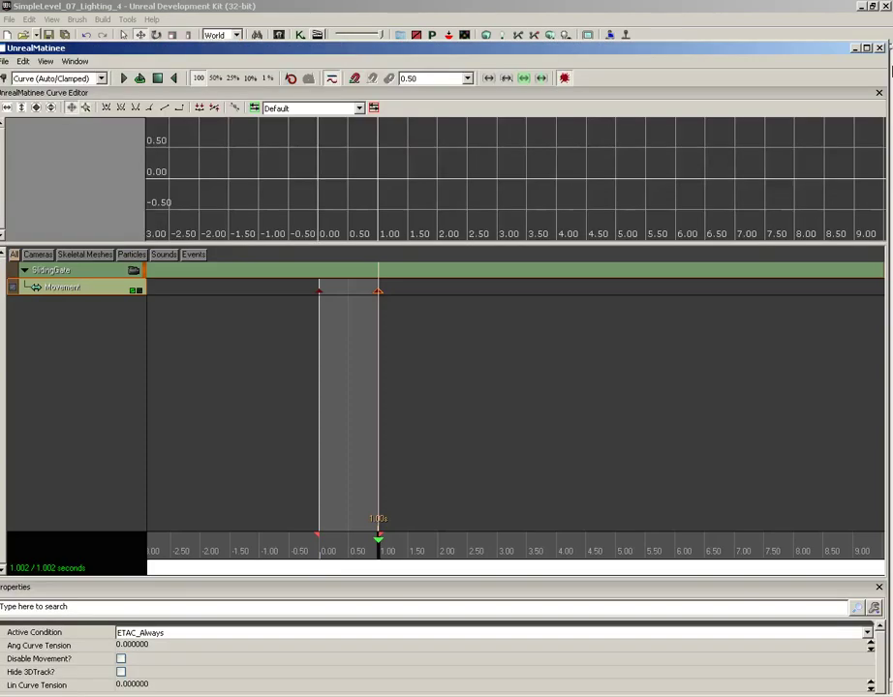
pyautogui.click(878, 47)
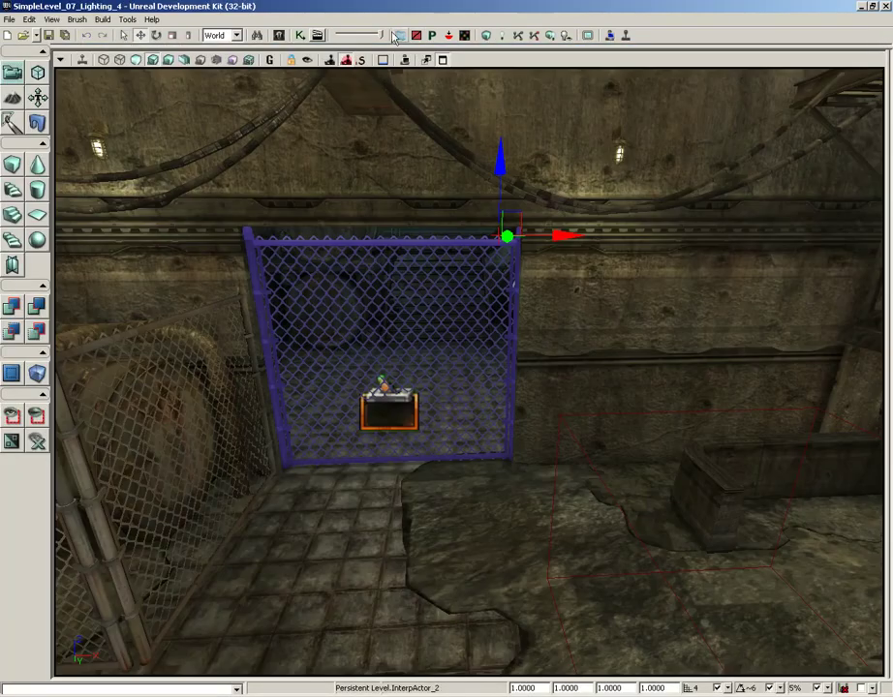
# Reopen UnrealKismet, connect the Trigger_1 Touch event's Touched output to the Matinee node's Play input, and close Kismet.
pyautogui.click(300, 36)
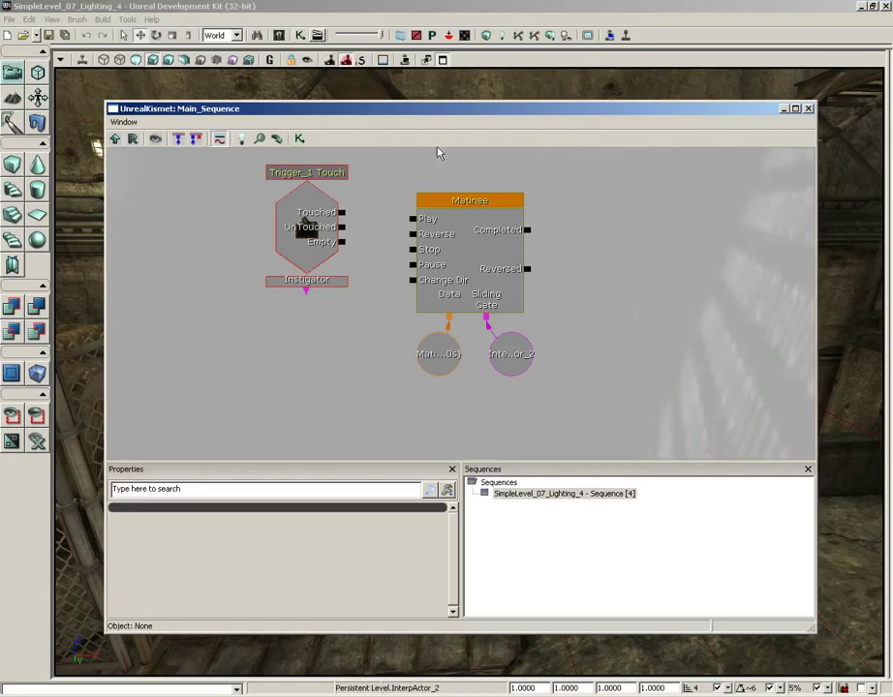
pyautogui.click(302, 221)
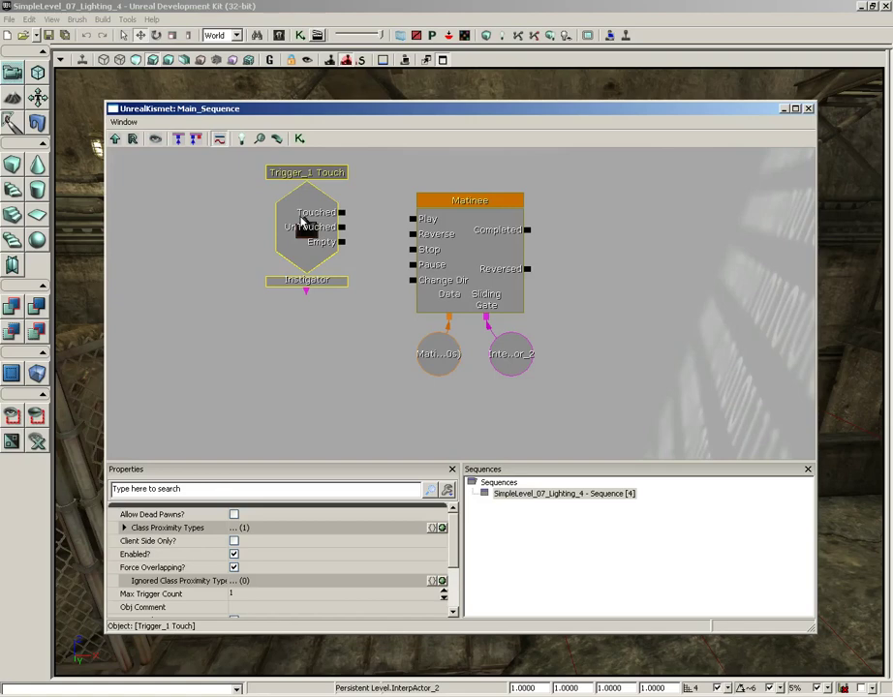
pyautogui.click(575, 441)
pyautogui.click(481, 276)
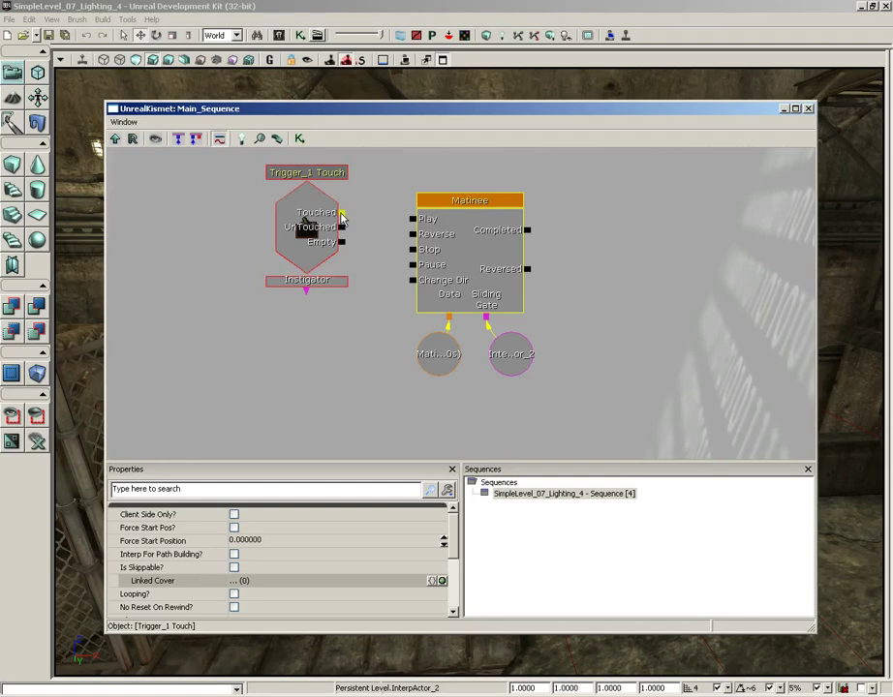
pyautogui.moveTo(341, 219); pyautogui.dragTo(370, 189)
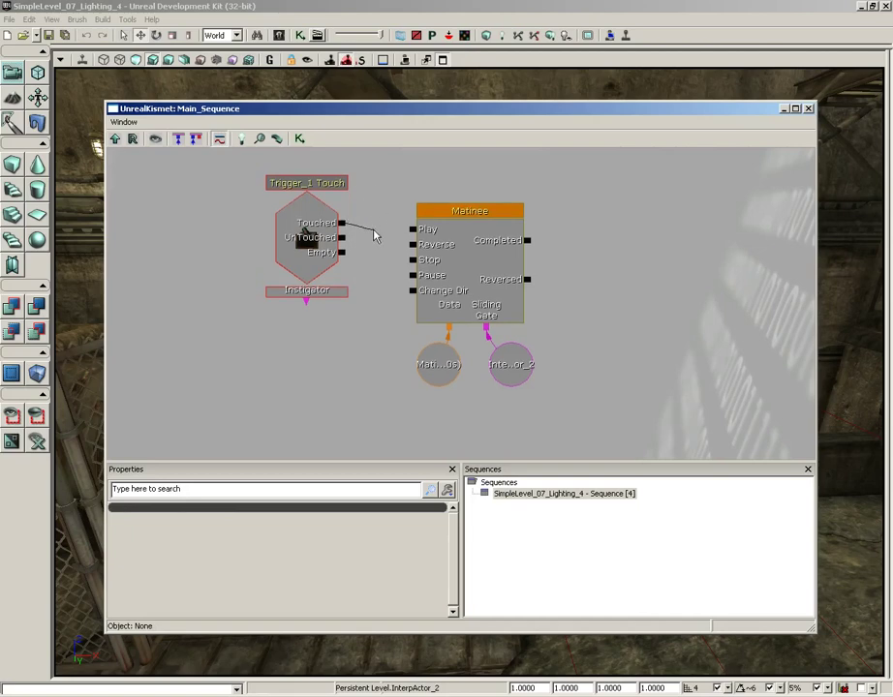
pyautogui.moveTo(376, 236); pyautogui.dragTo(414, 233)
pyautogui.click(808, 108)
# Playtest the level from the floor in front of the gate, walk through the doorway and back, and exit the game.
pyautogui.moveTo(763, 155); pyautogui.dragTo(630, 319)
pyautogui.rightClick(354, 585)
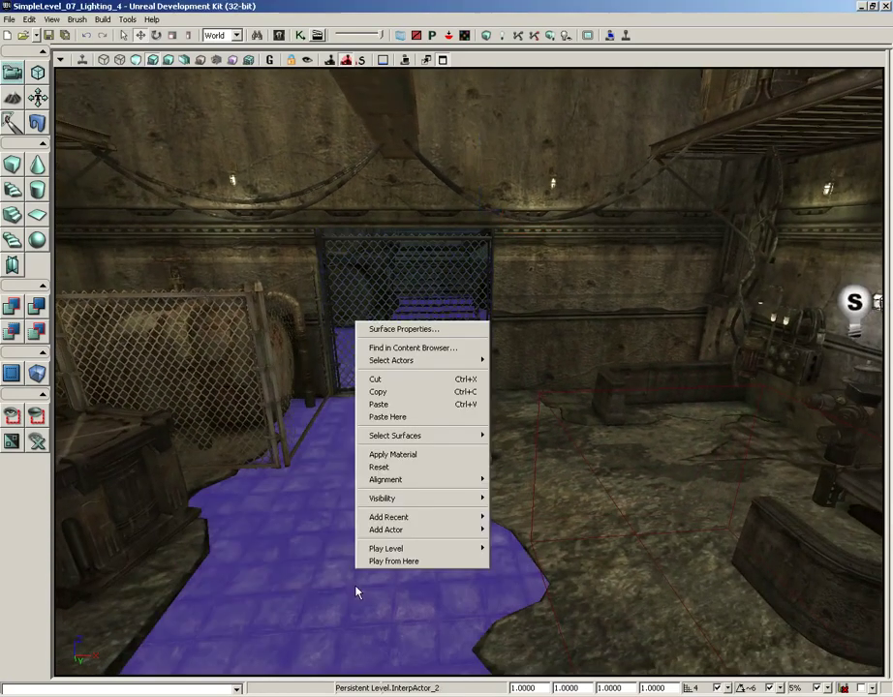
pyautogui.click(388, 564)
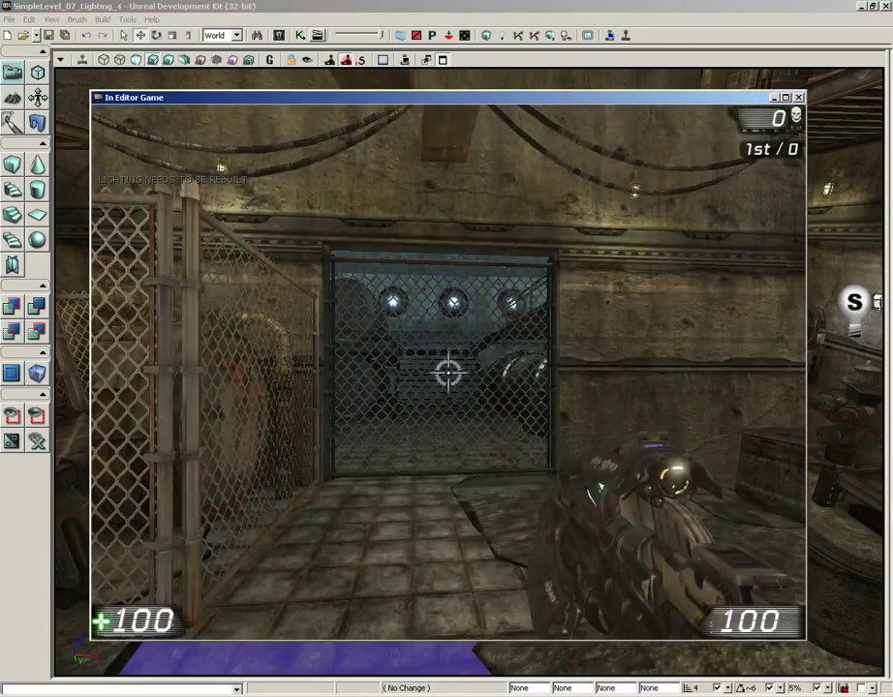
pyautogui.press('w')
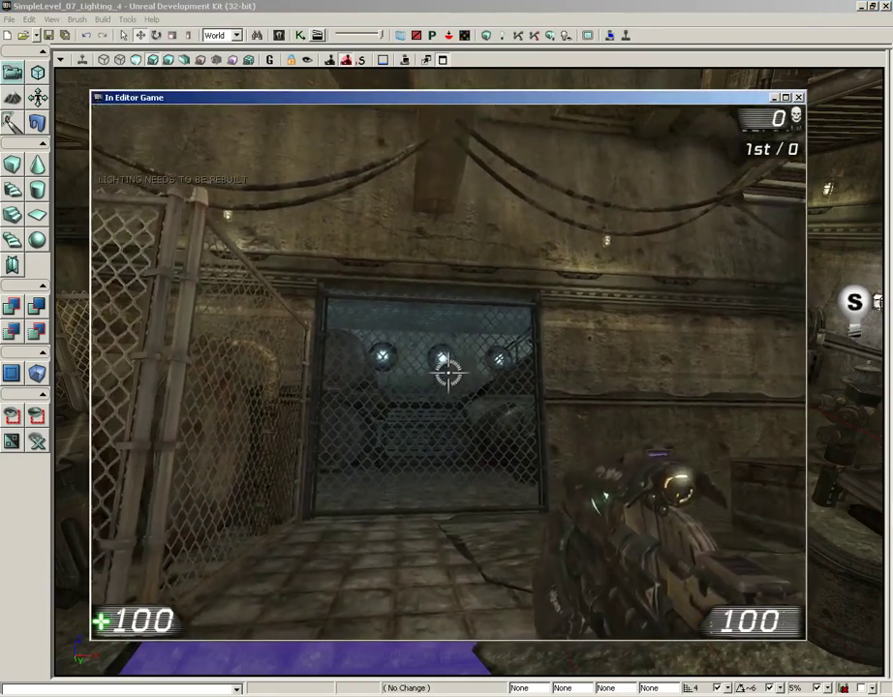
pyautogui.press('w')
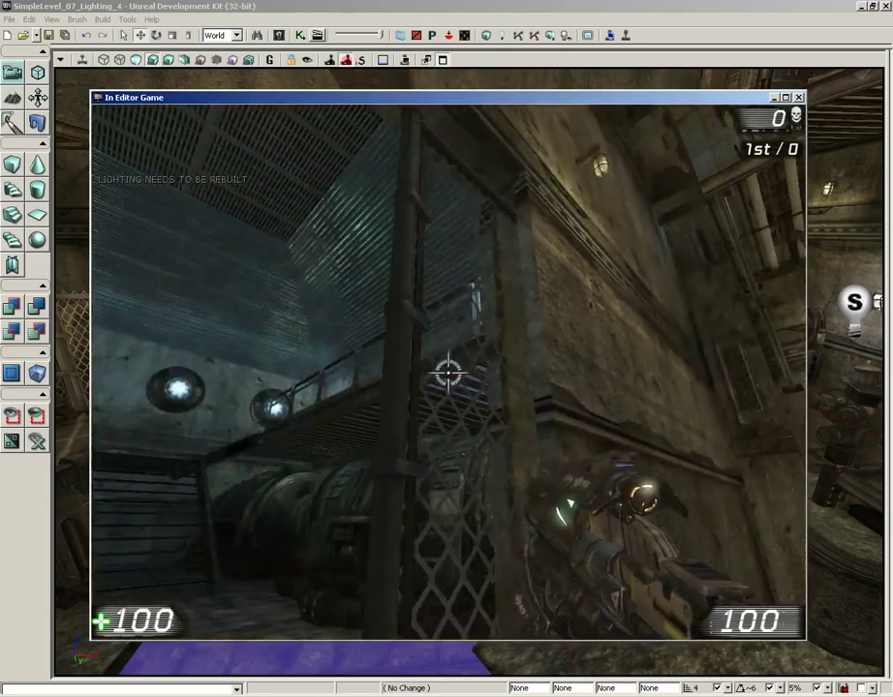
pyautogui.press('w')
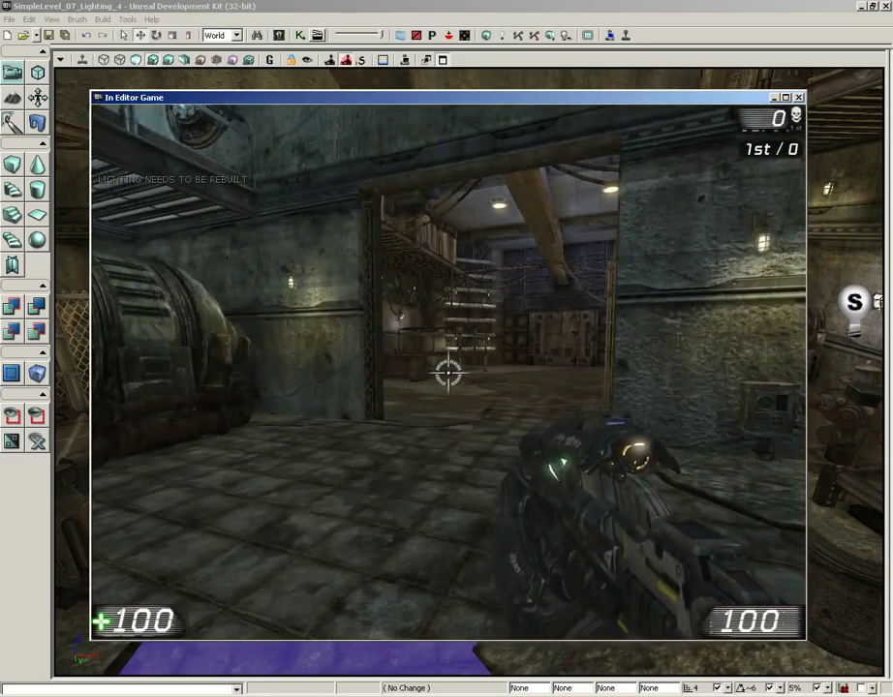
pyautogui.press('w')
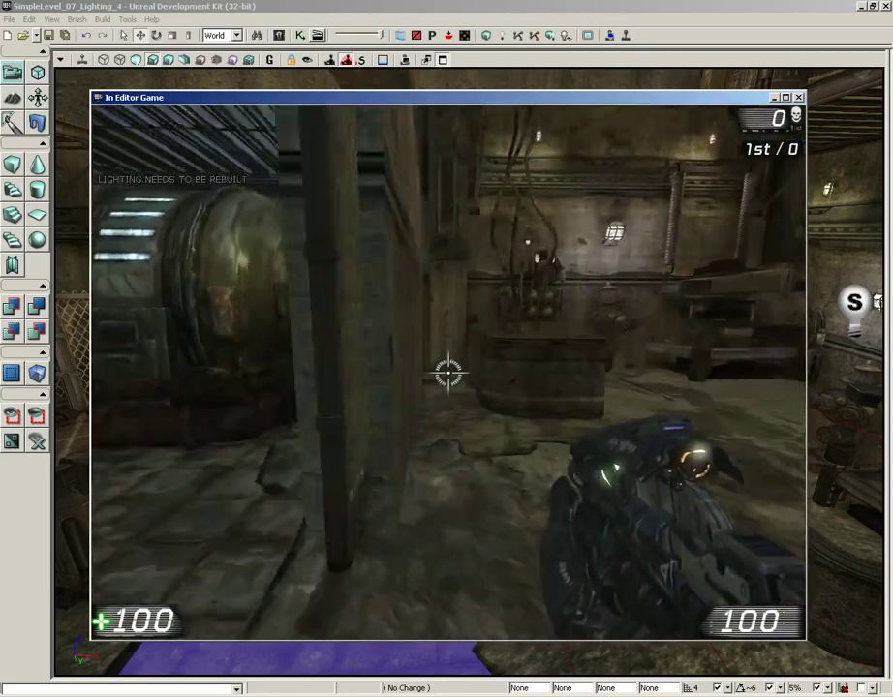
pyautogui.press('w')
pyautogui.press('Escape')
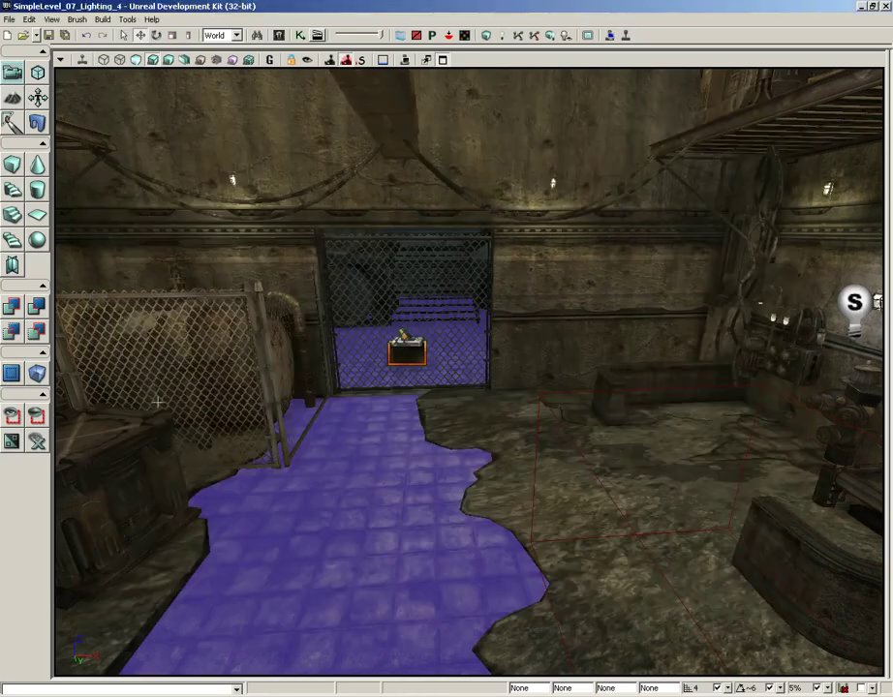
# Reopen UnrealKismet, review the Trigger_1 Touch event's properties and its connection to Matinee, and close Kismet.
pyautogui.click(300, 35)
pyautogui.click(345, 182)
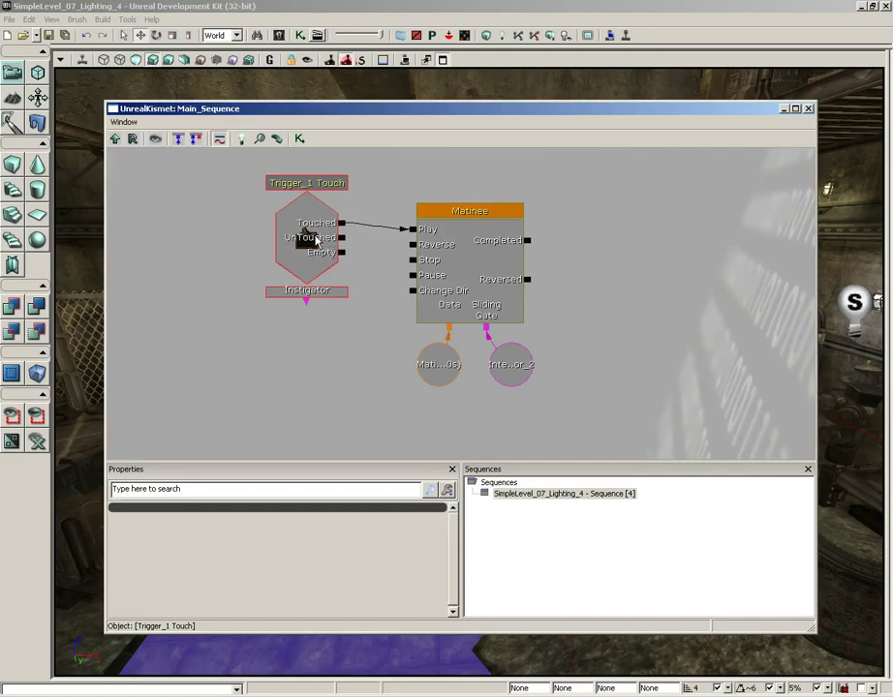
pyautogui.click(314, 240)
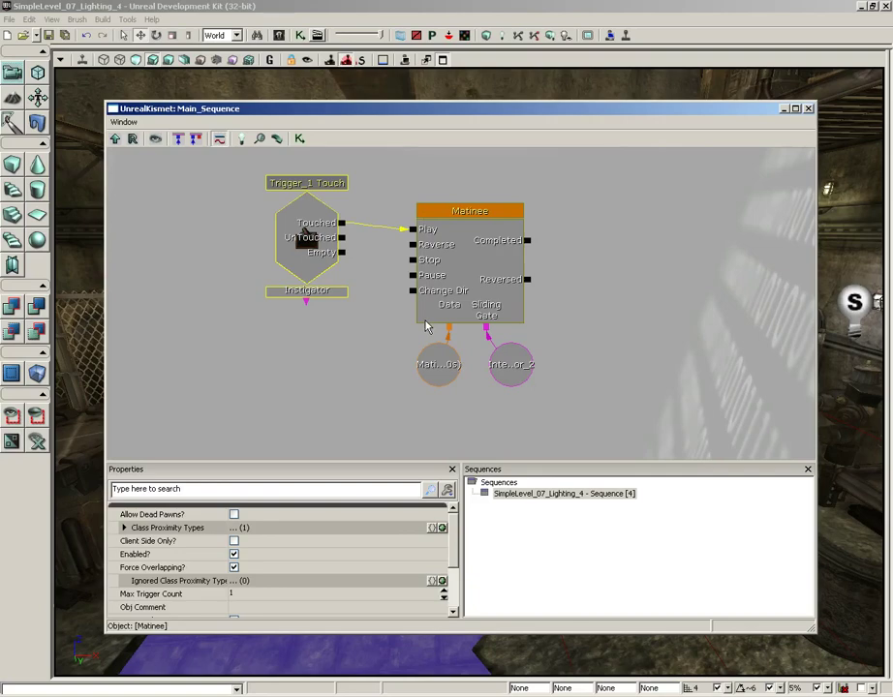
pyautogui.click(810, 109)
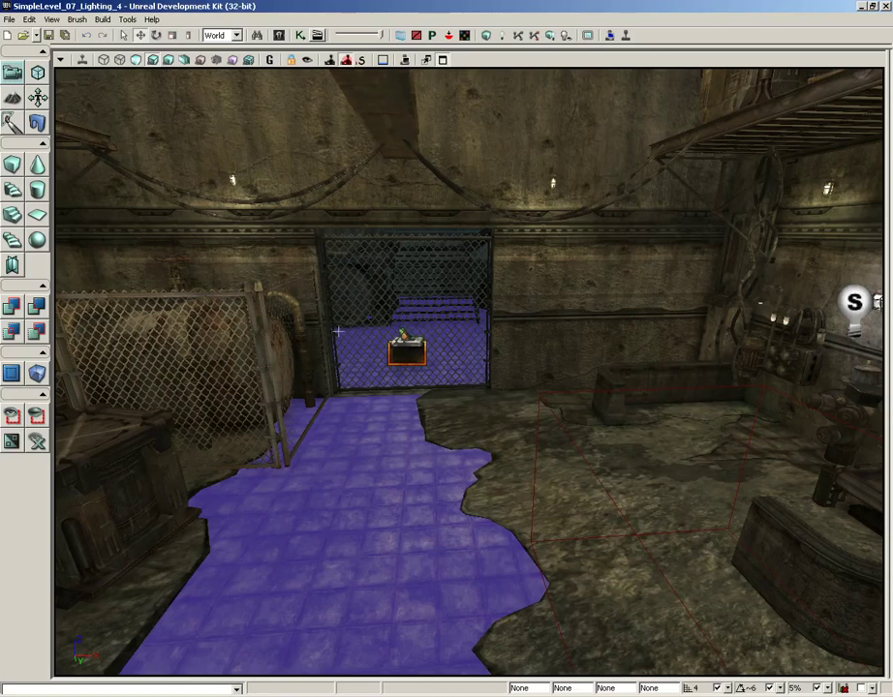